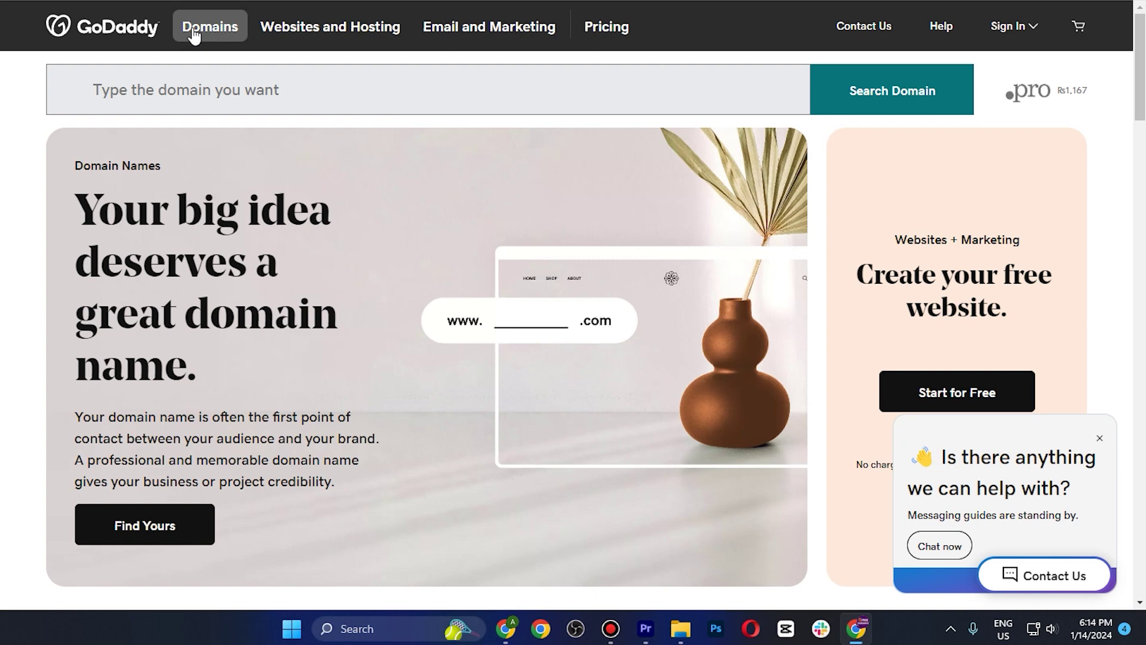
# - Open the Websites and Hosting menu in GoDaddy's top navigation bar
pyautogui.rightClick(289, 37)
pyautogui.click(286, 27)
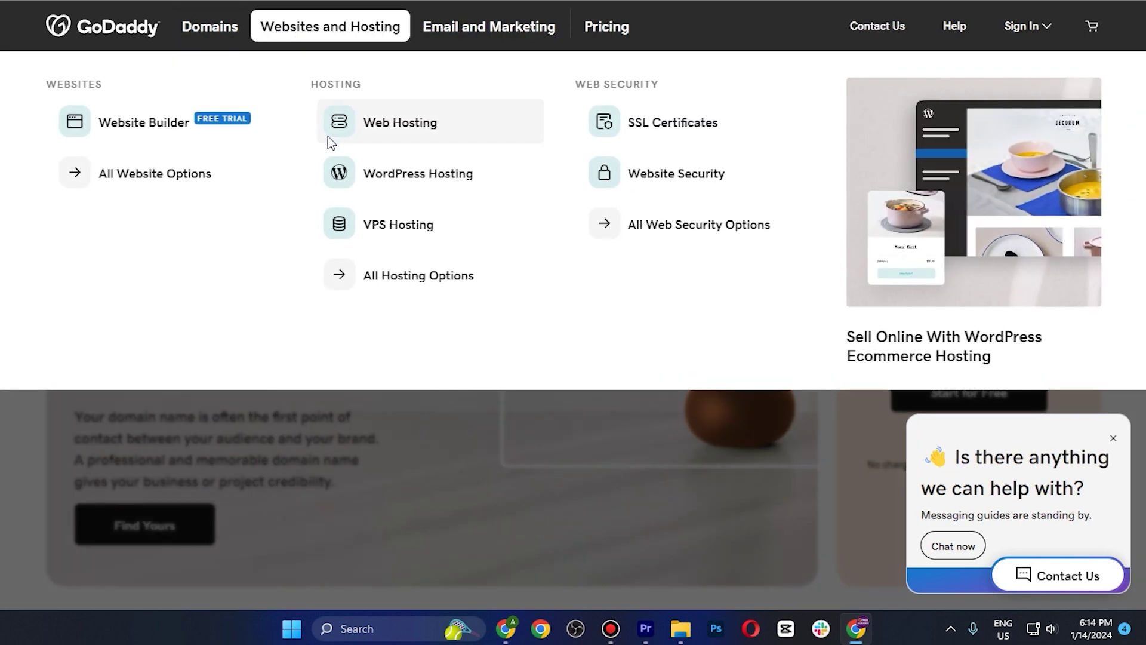
# - Go to the Web Hosting page and review the Starter, Economy and Deluxe plan prices
pyautogui.click(409, 123)
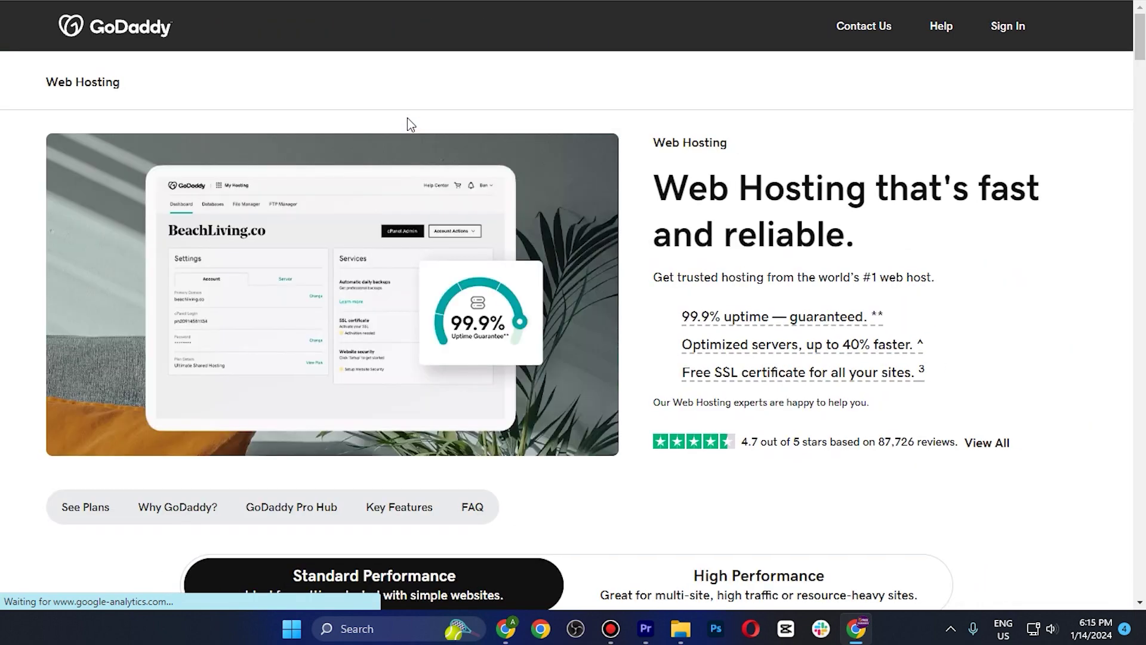
pyautogui.scroll(-2, 573, 311)
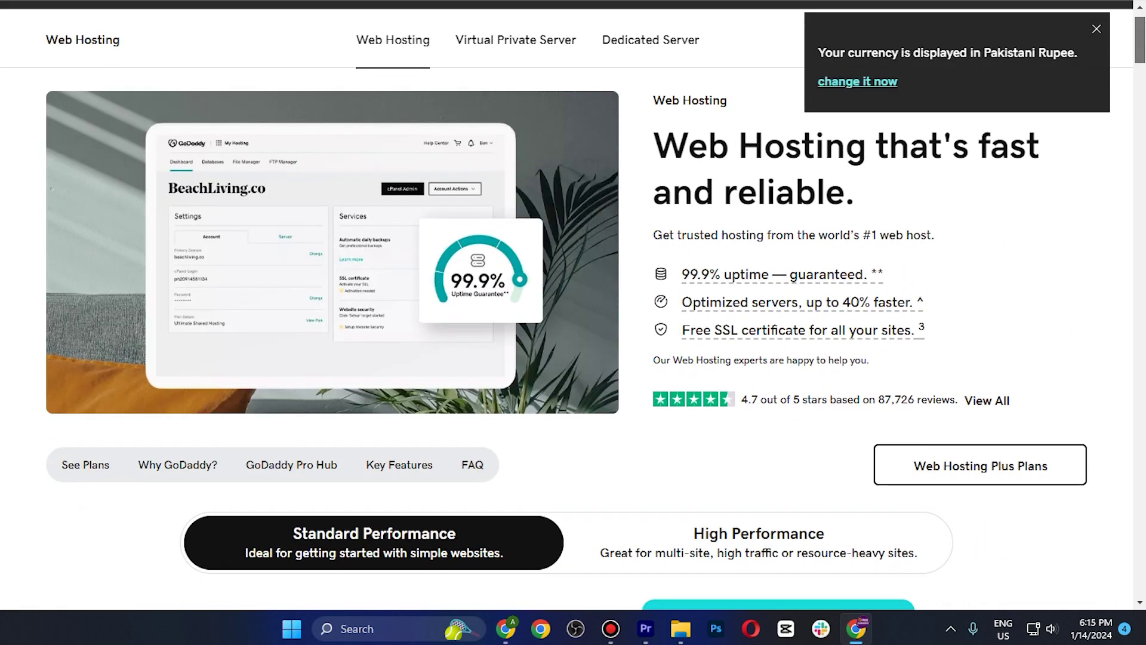
pyautogui.scroll(-10, 573, 310)
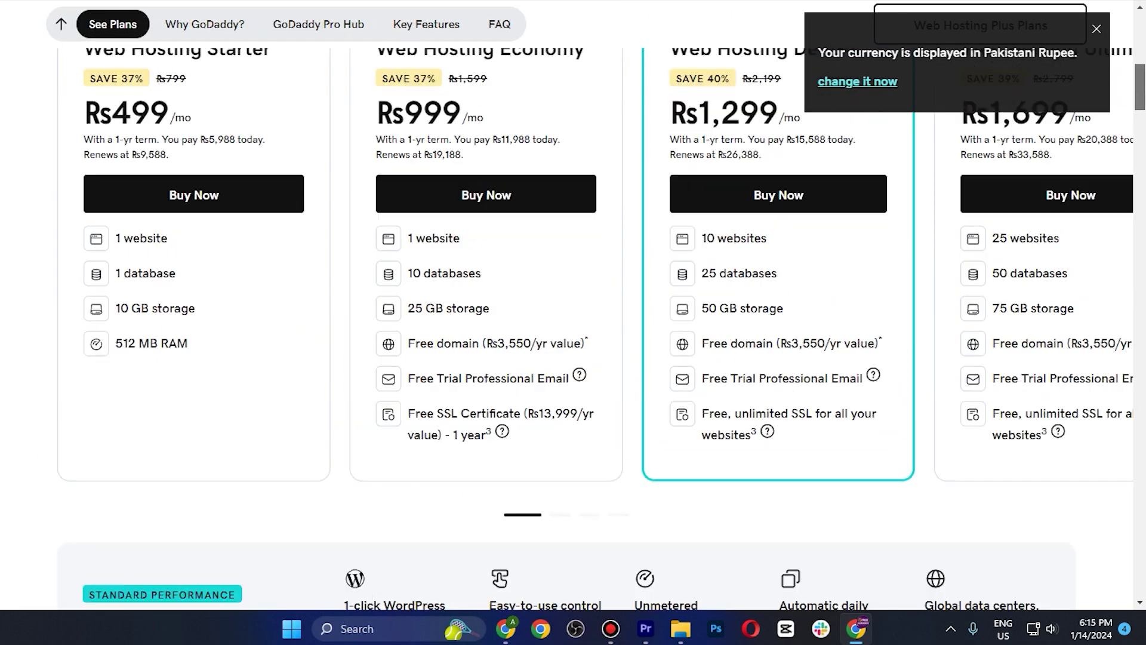
pyautogui.scroll(4, 629, 317)
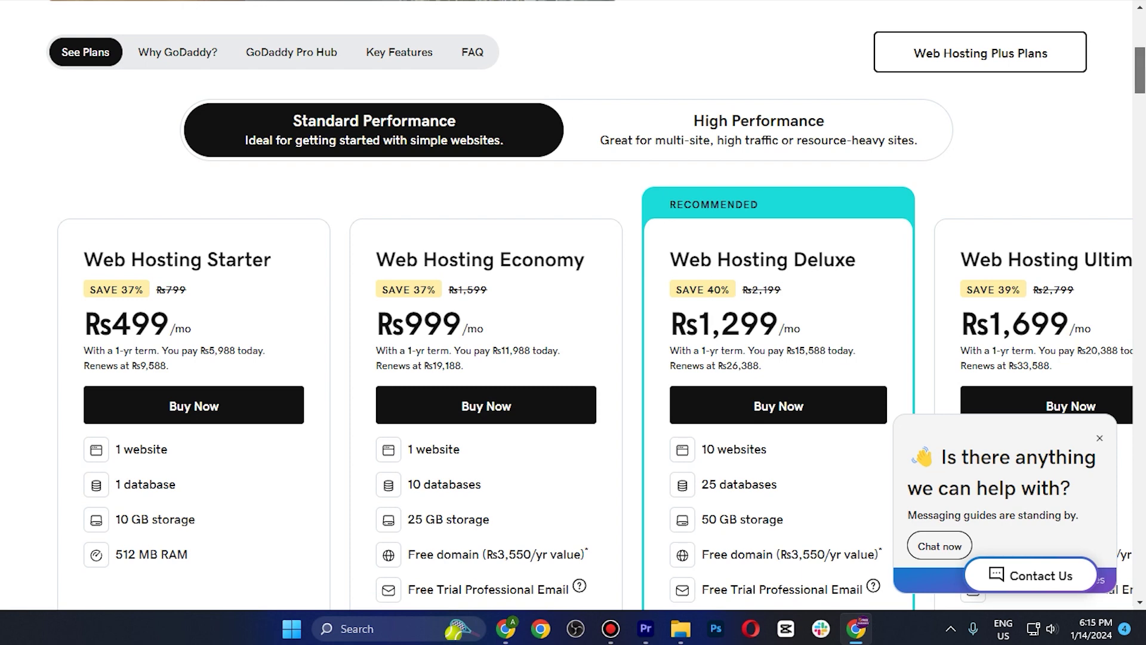
pyautogui.scroll(-3, 602, 328)
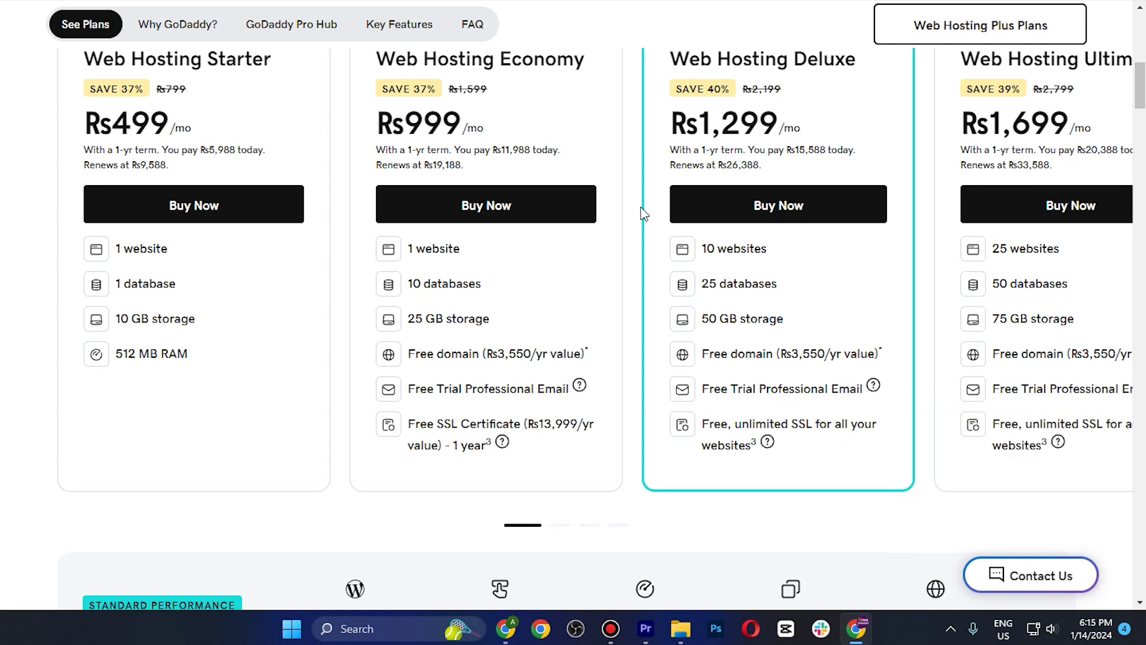
pyautogui.scroll(3, 710, 388)
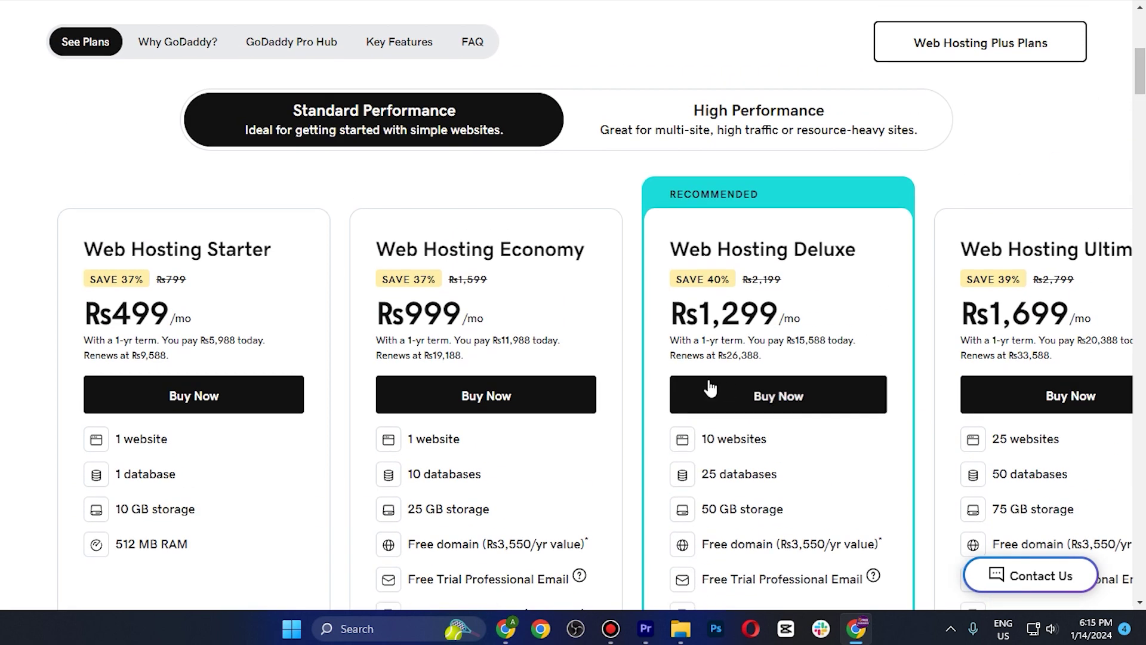
# - Compare the Starter and Economy plans, then add Web Hosting Economy to the cart at Rs999/mo for 12 months
pyautogui.click(534, 404)
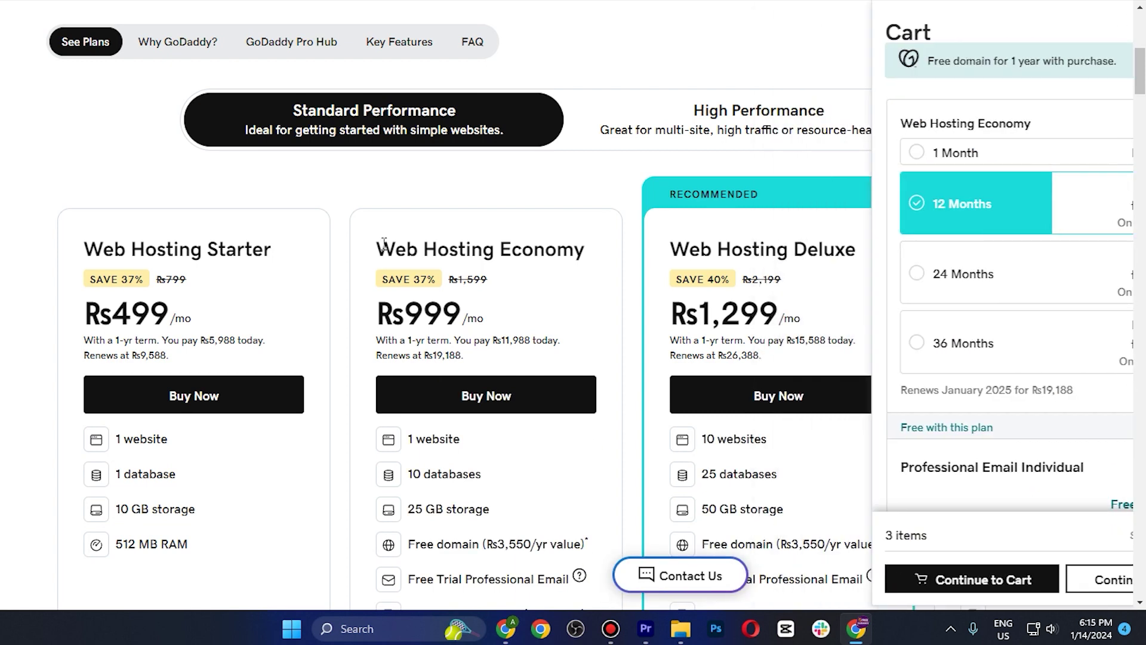
pyautogui.tripleClick(384, 244)
pyautogui.click(577, 299)
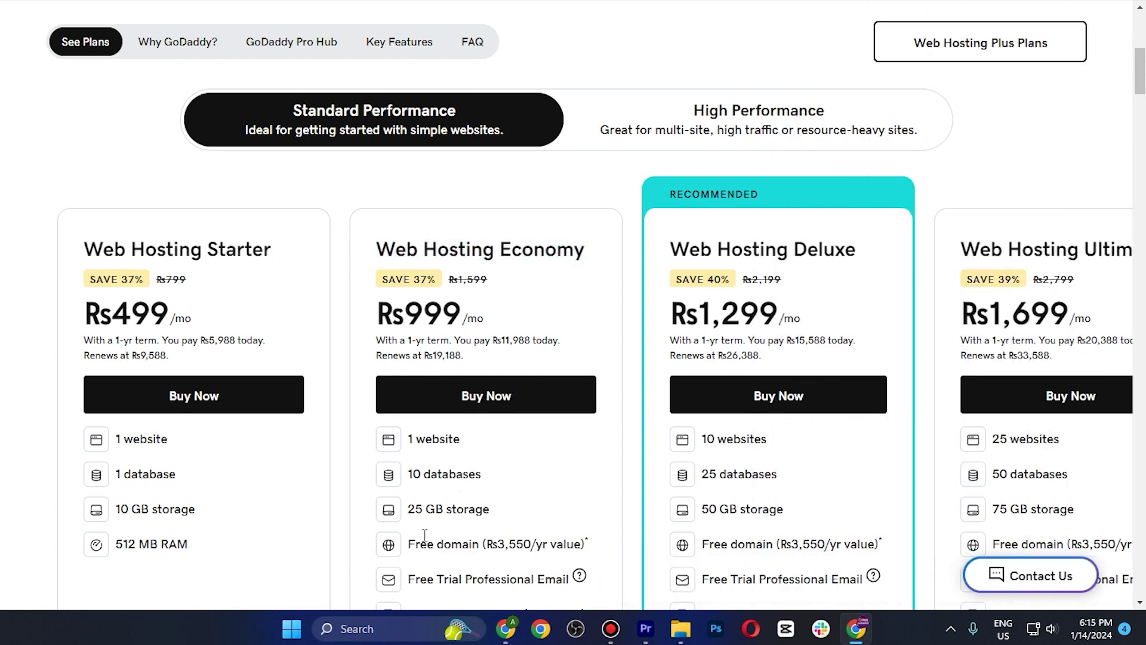
pyautogui.moveTo(409, 544); pyautogui.dragTo(582, 544)
pyautogui.click(412, 512)
pyautogui.tripleClick(100, 249)
pyautogui.click(287, 276)
pyautogui.moveTo(398, 259); pyautogui.dragTo(572, 257)
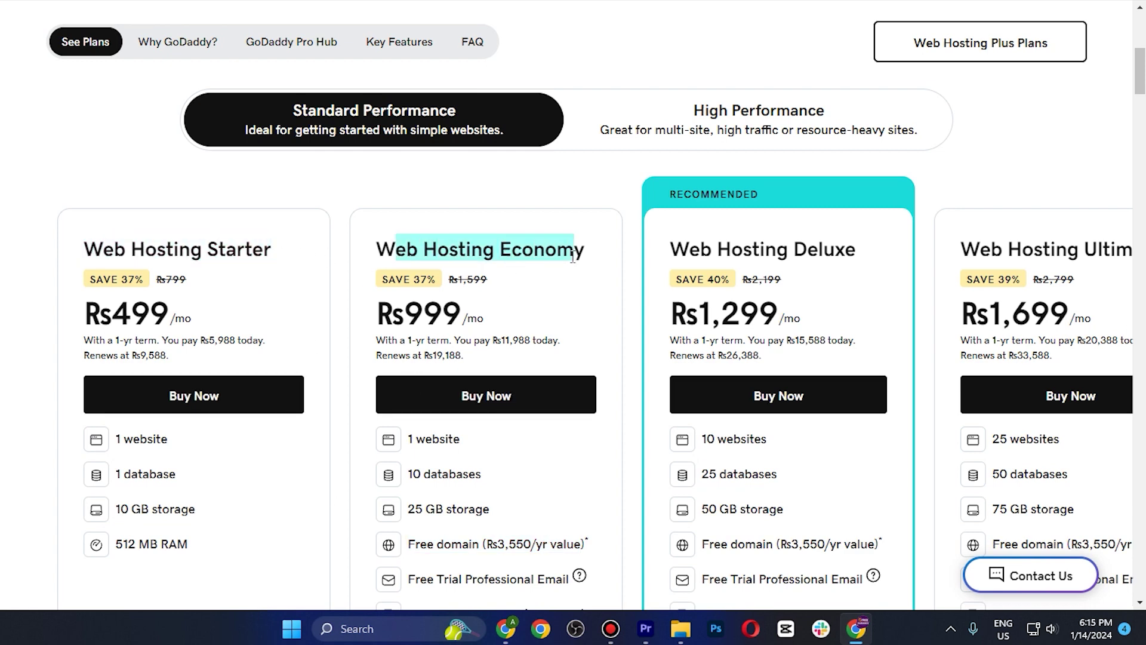
pyautogui.click(572, 292)
pyautogui.click(523, 399)
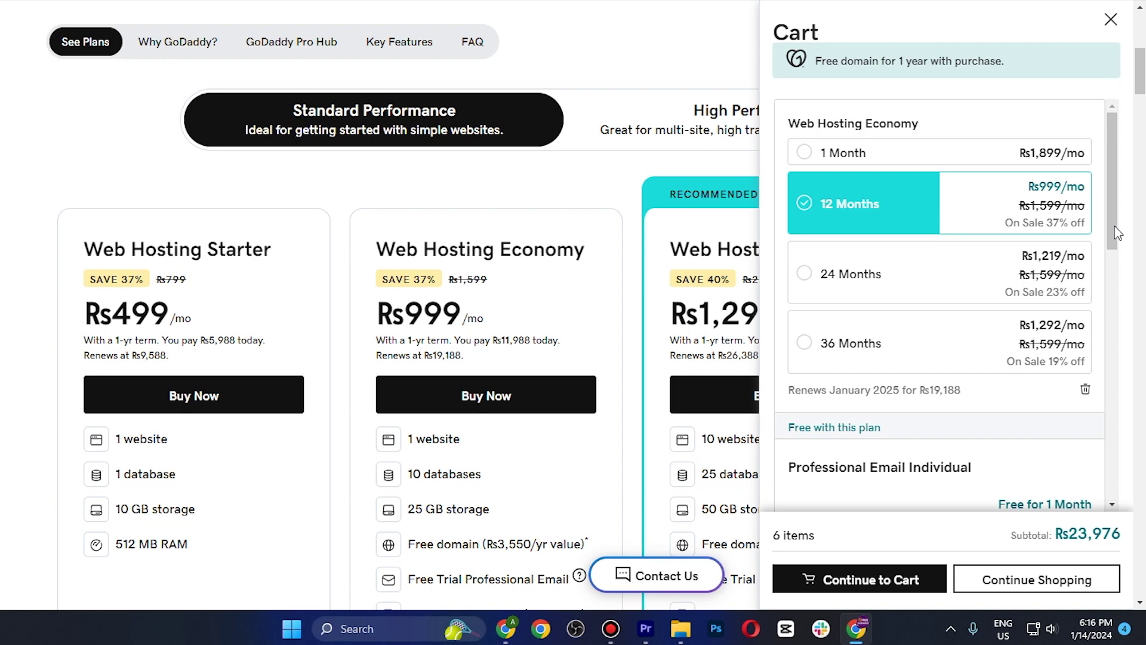
# - Review the Professional Email item and its one-month free term in the cart
pyautogui.moveTo(1116, 233); pyautogui.dragTo(1114, 307)
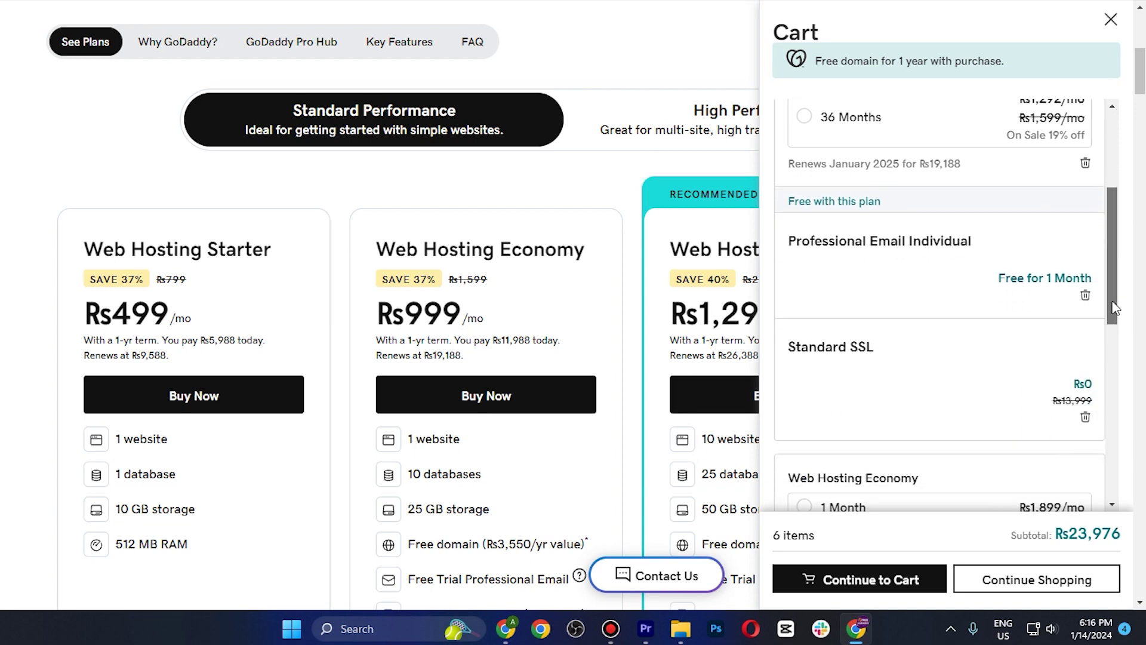
pyautogui.moveTo(787, 239); pyautogui.dragTo(976, 242)
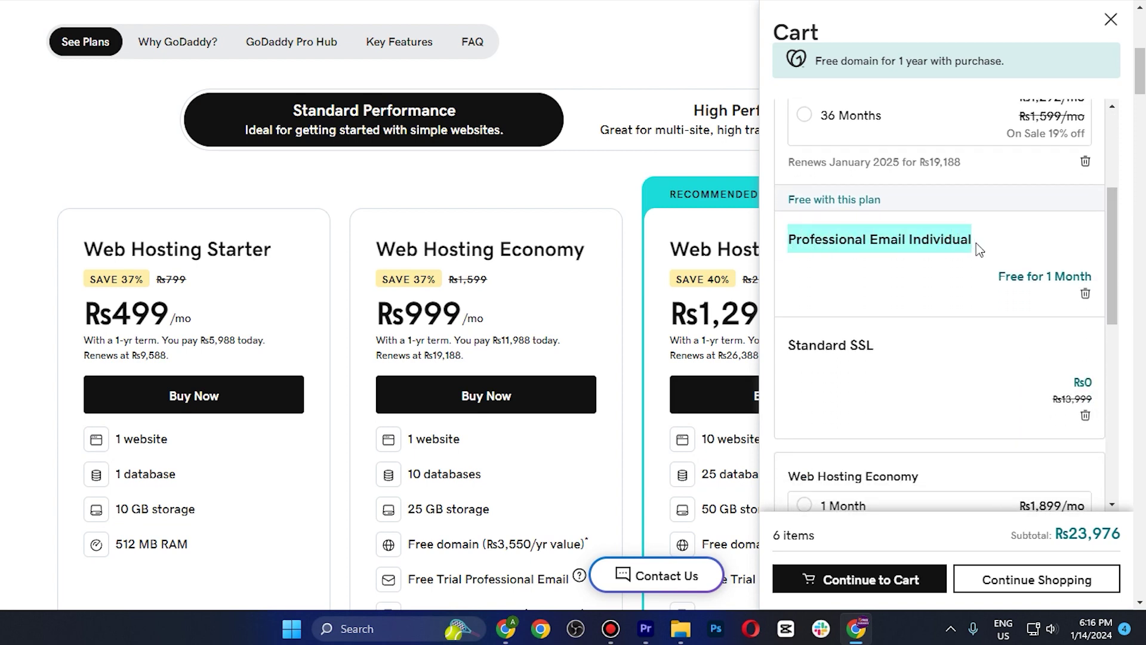
pyautogui.click(943, 270)
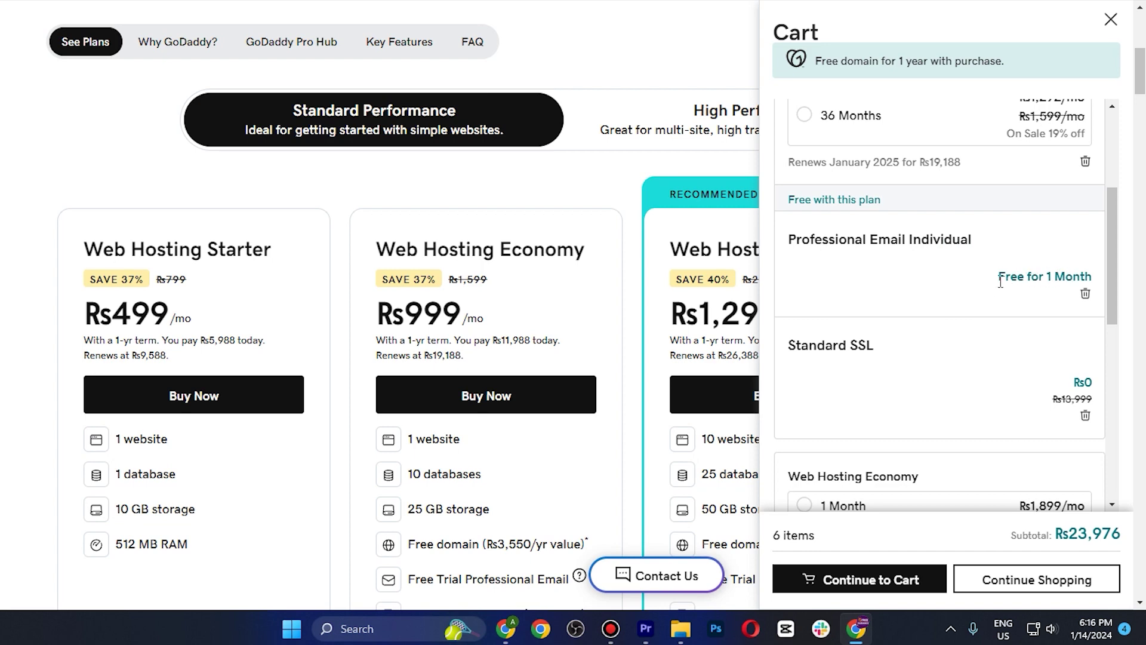
pyautogui.moveTo(1096, 263); pyautogui.dragTo(1094, 277)
pyautogui.click(1084, 260)
# - Review the Standard SSL at Rs0 for one year, leaving 2 items totalling Rs11,988
pyautogui.scroll(-1, 1110, 262)
pyautogui.scroll(-1, 1116, 275)
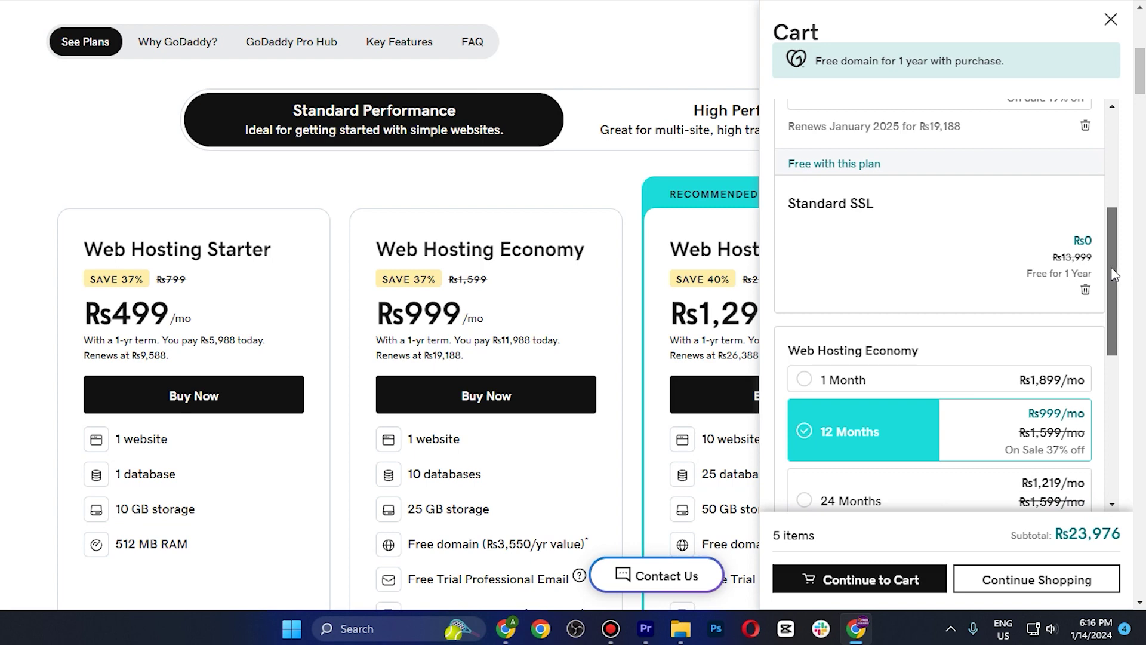
pyautogui.moveTo(789, 206); pyautogui.dragTo(892, 216)
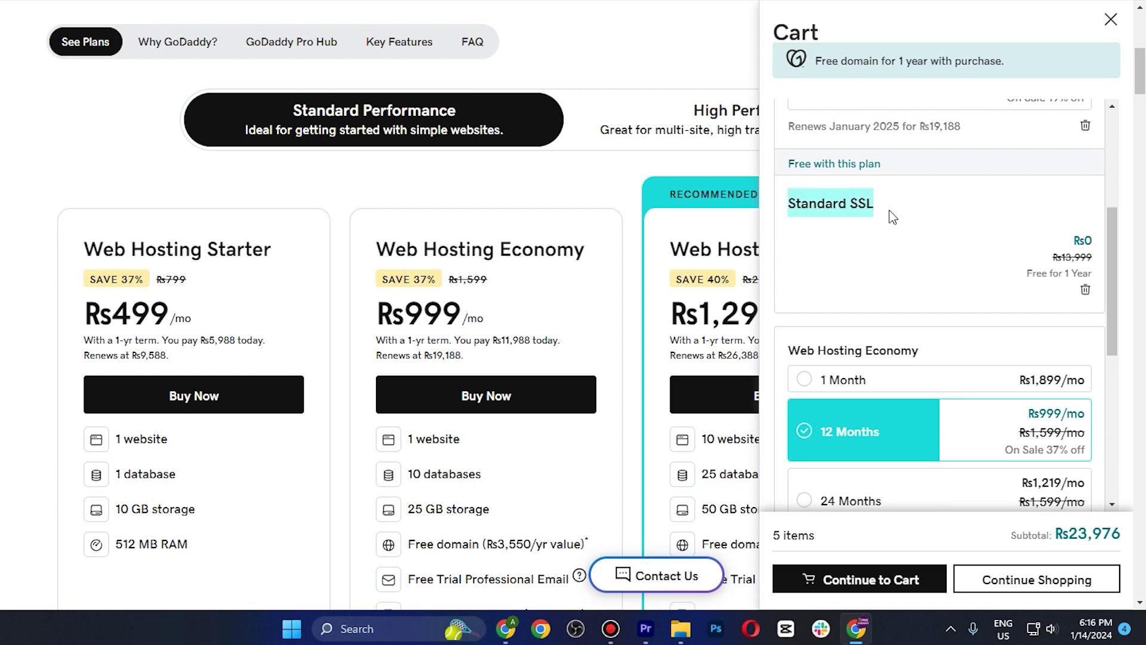
pyautogui.click(1005, 246)
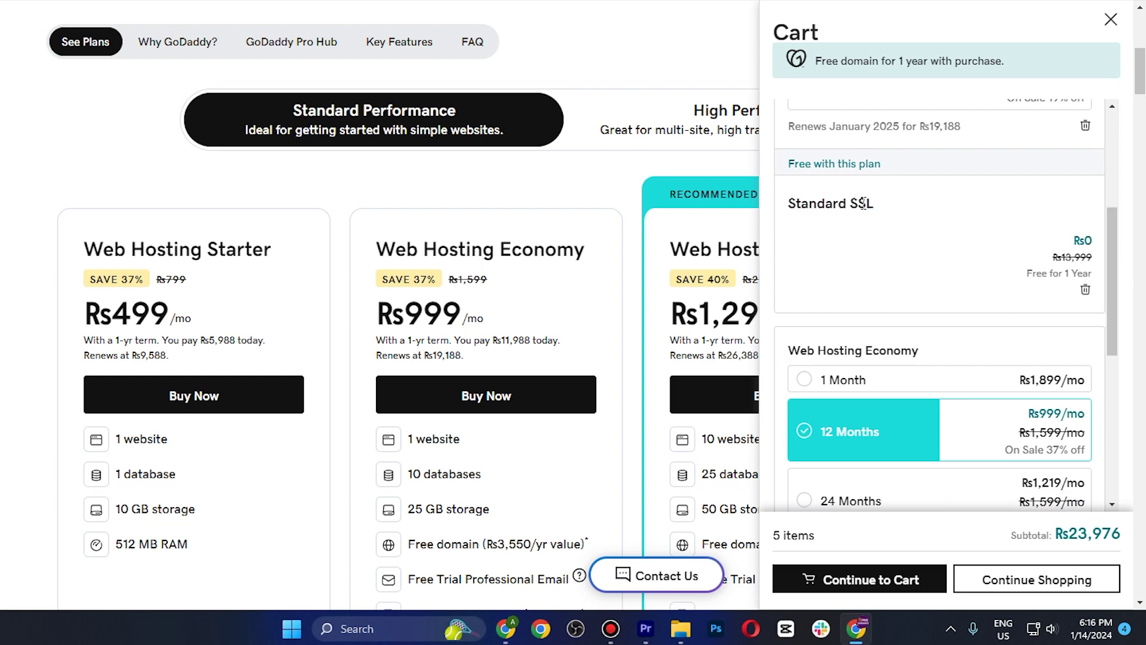
pyautogui.moveTo(1058, 241); pyautogui.dragTo(1101, 239)
pyautogui.moveTo(1055, 273); pyautogui.dragTo(1100, 278)
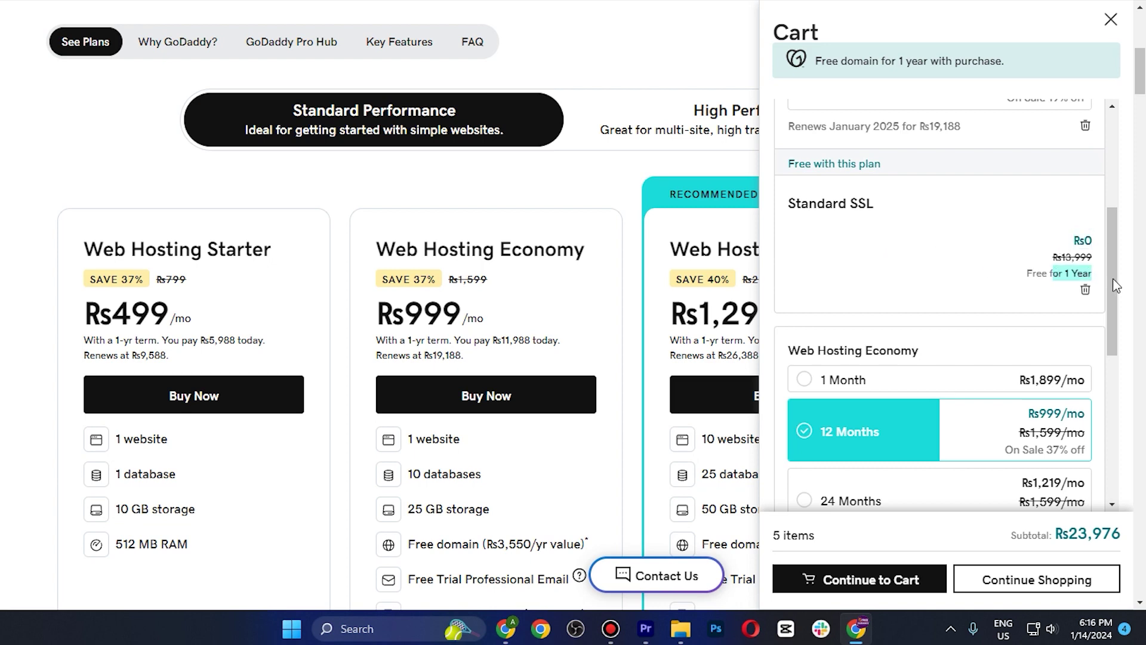
pyautogui.scroll(-2, 1113, 292)
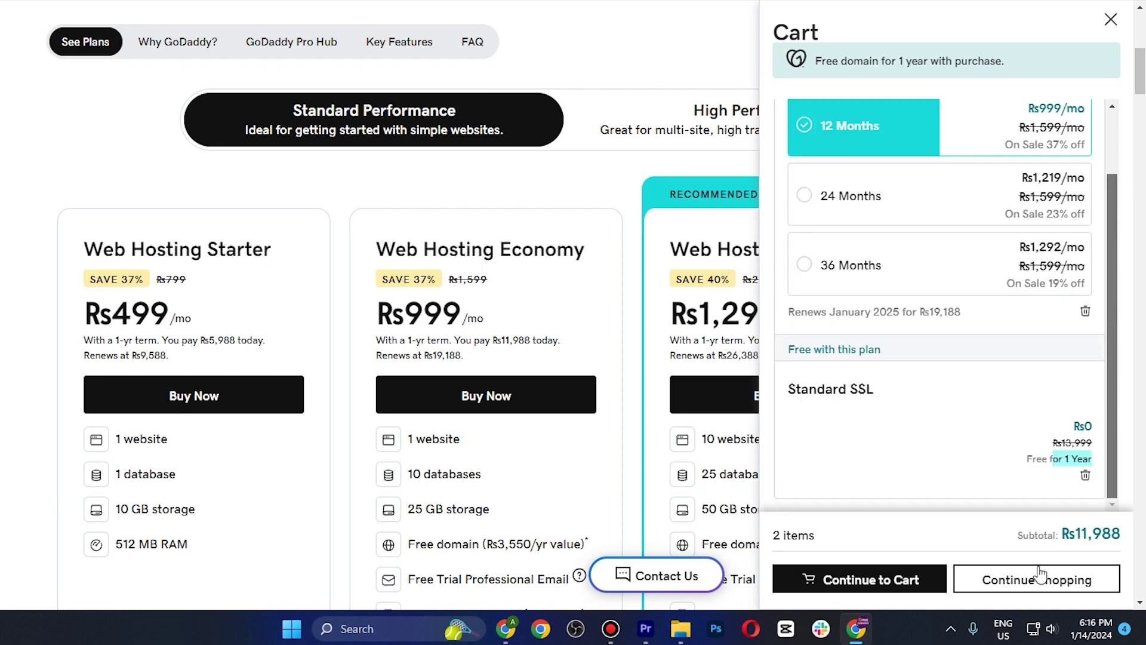
# - Continue from the cart, sign in with Google, and go to Manage My Products
pyautogui.click(905, 582)
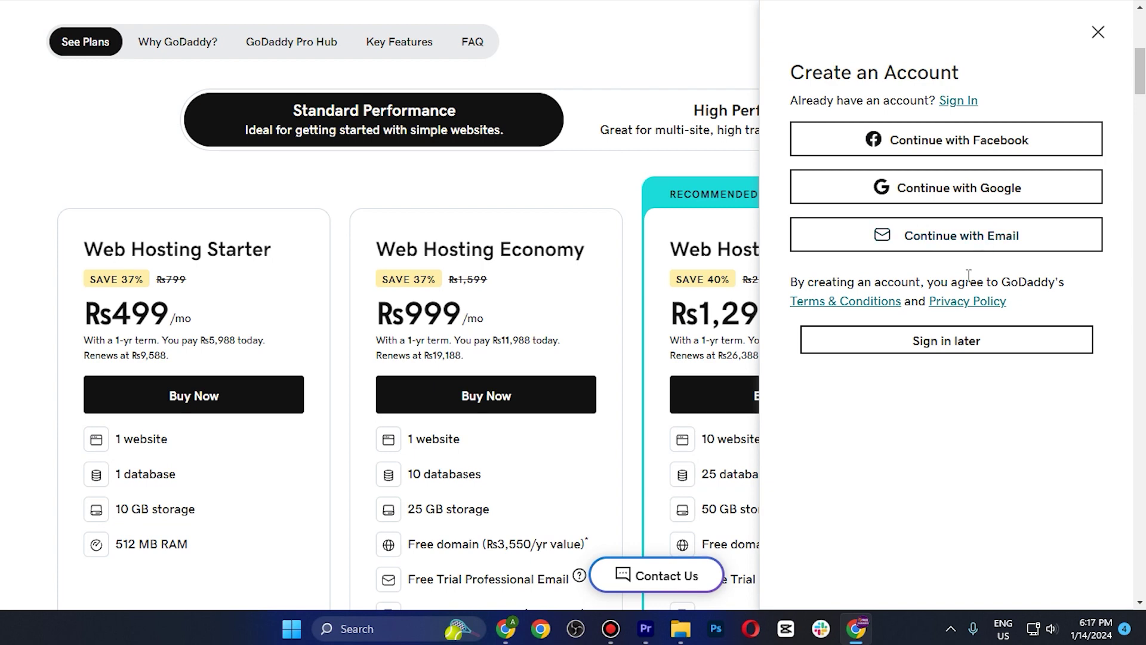
pyautogui.click(895, 200)
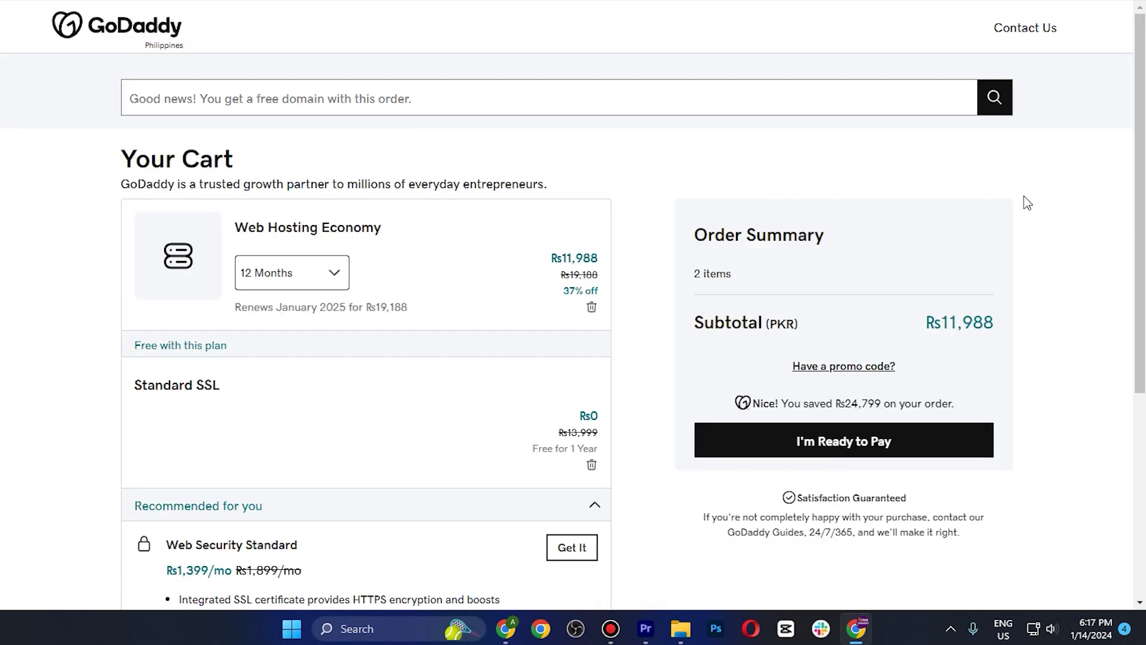
pyautogui.scroll(-2, 1023, 200)
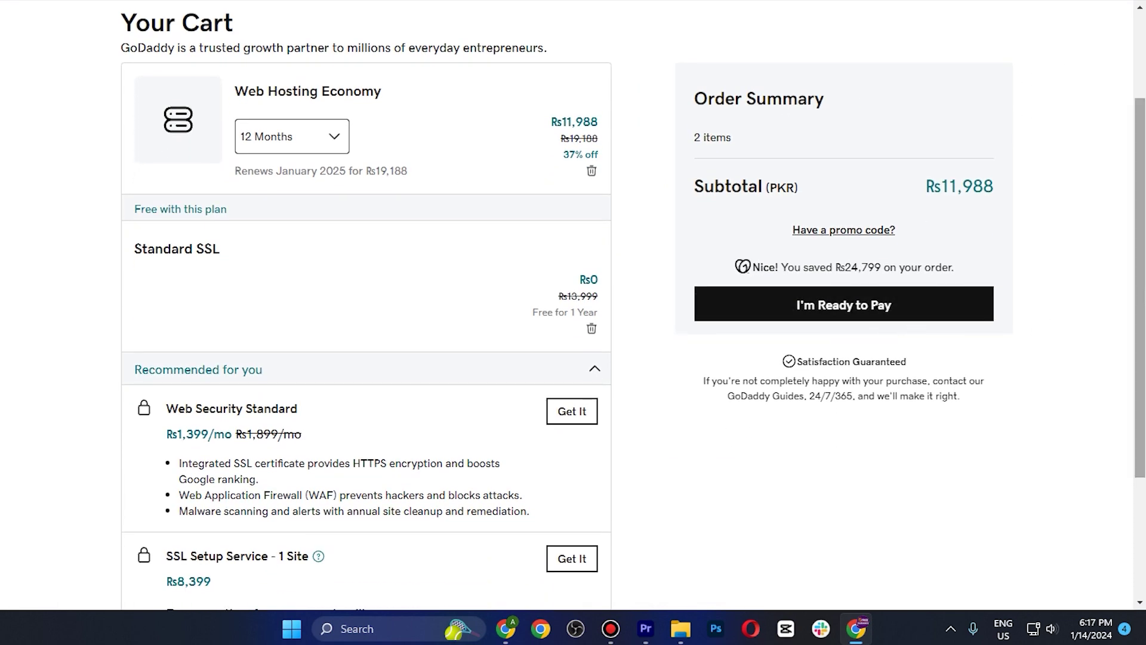
pyautogui.scroll(-3, 1140, 299)
pyautogui.scroll(4, 573, 298)
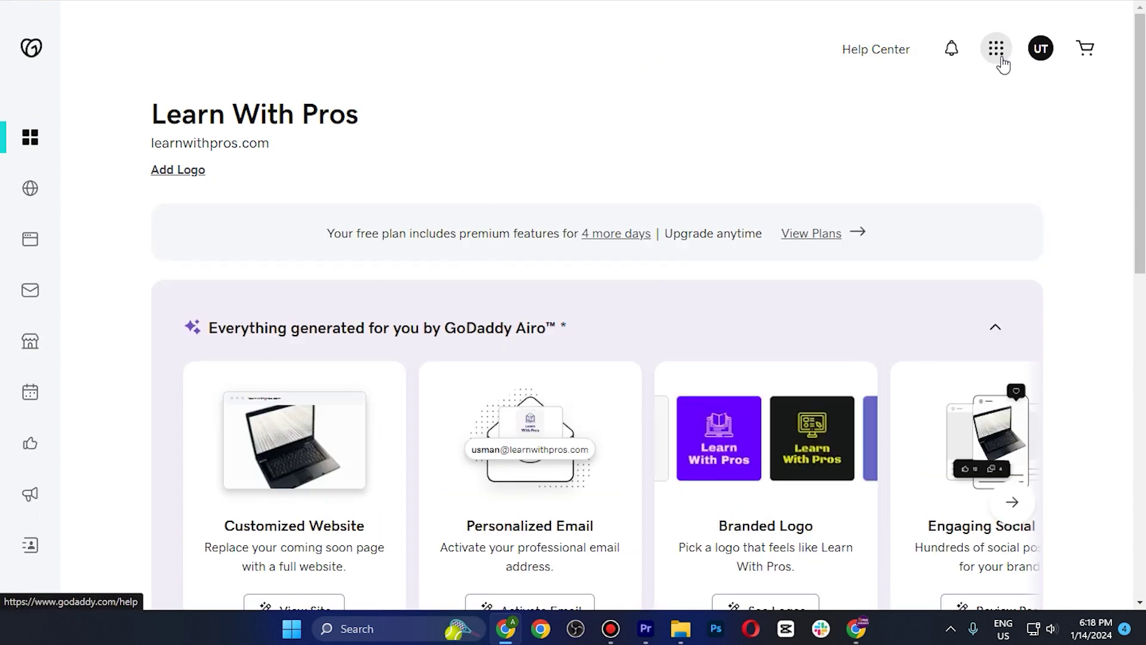
pyautogui.click(1002, 54)
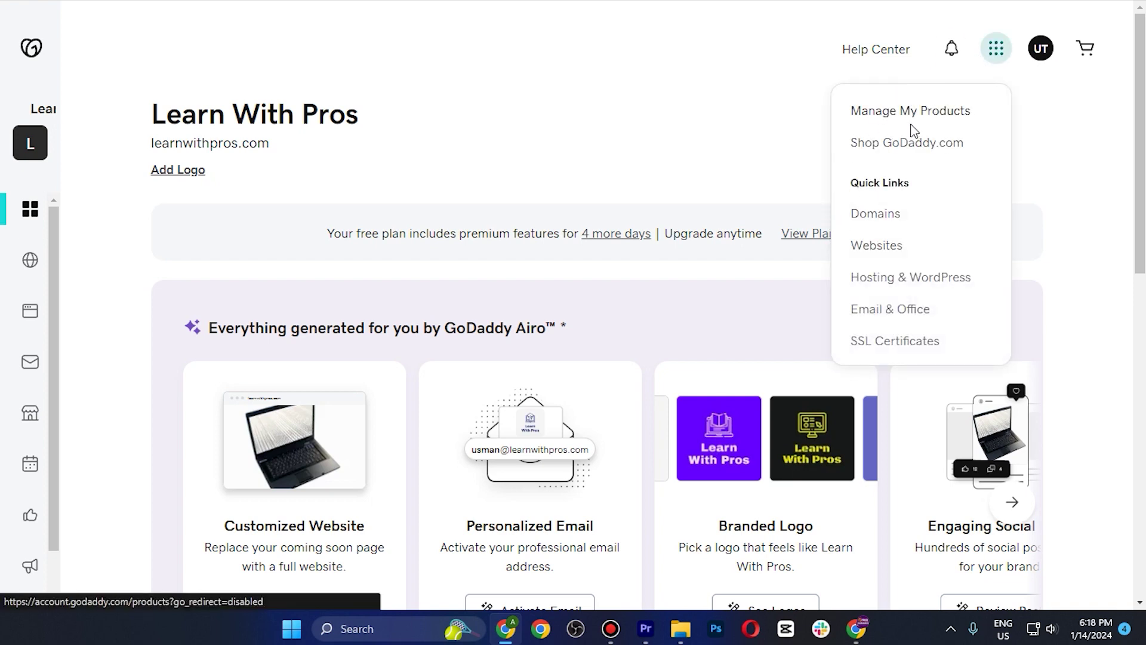
pyautogui.click(875, 127)
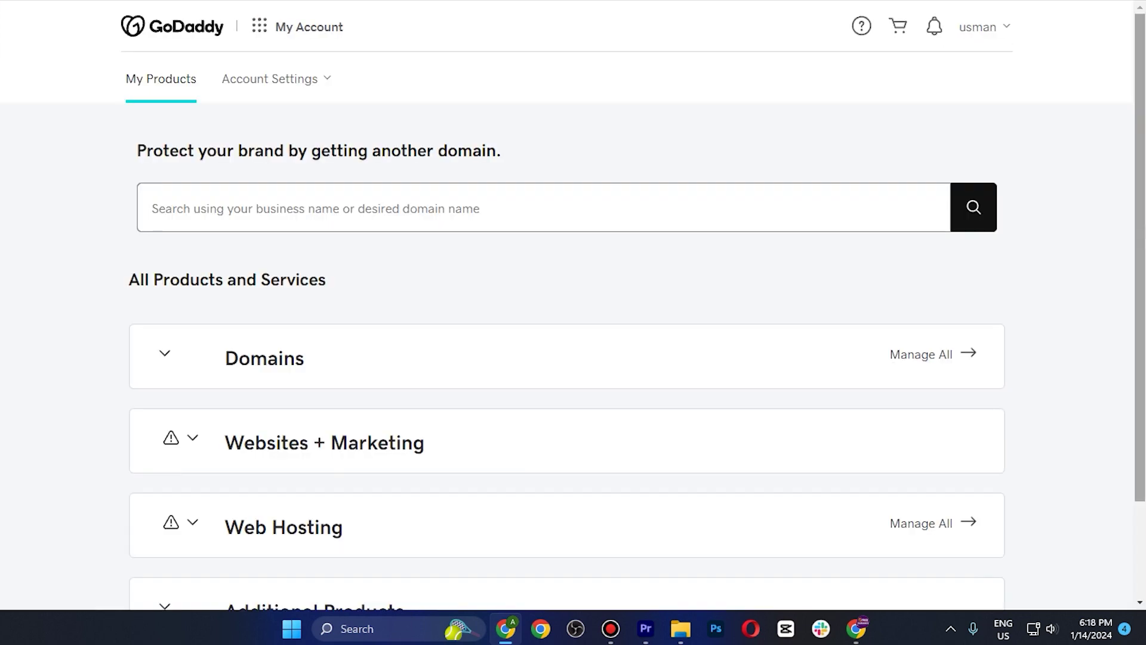
# - Expand the Web Hosting section and start setup of the Web Hosting Economy plan
pyautogui.scroll(-3, 421, 396)
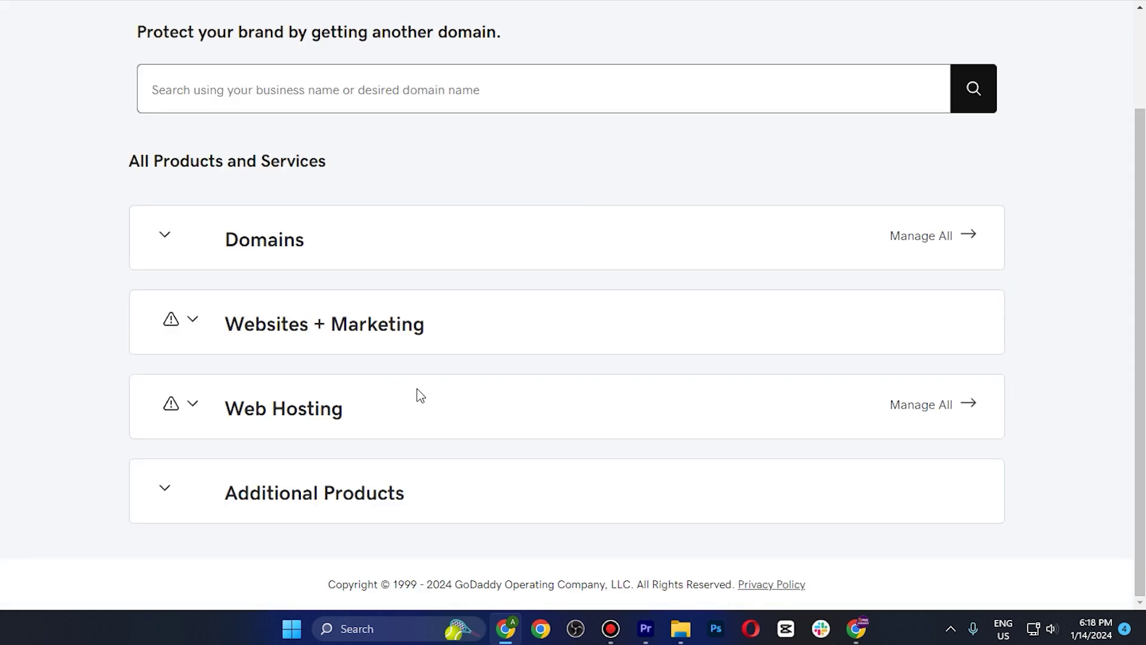
pyautogui.click(193, 405)
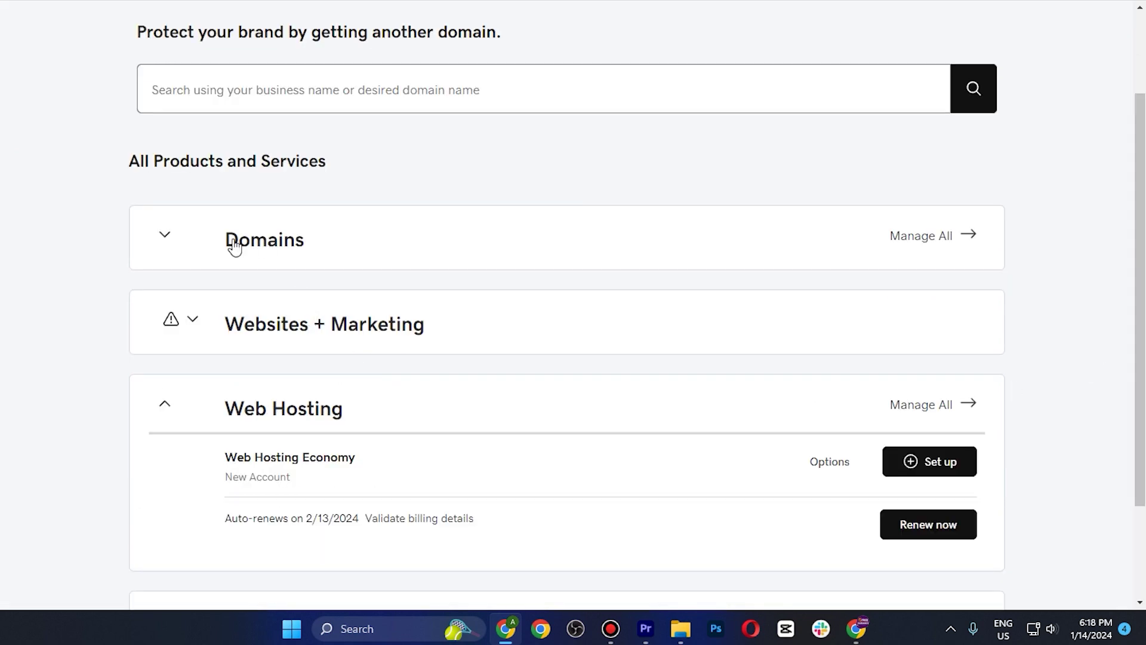
pyautogui.scroll(-2, 539, 397)
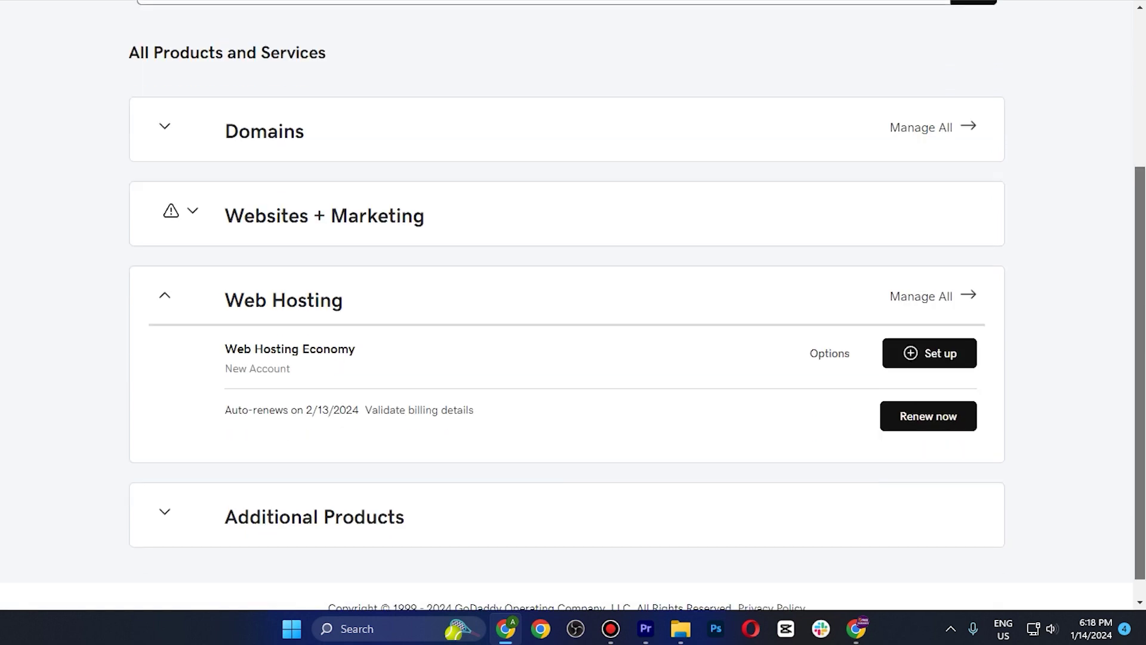
pyautogui.click(941, 339)
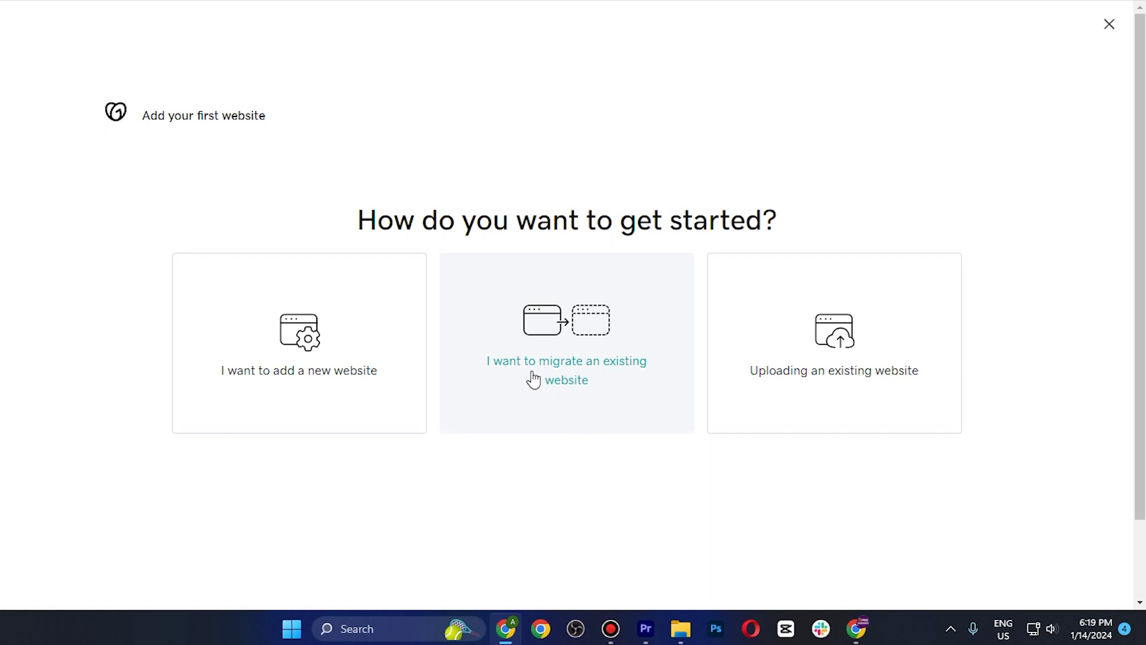
# - Start a brand-new website using the domain learnwithpros.com
pyautogui.click(280, 366)
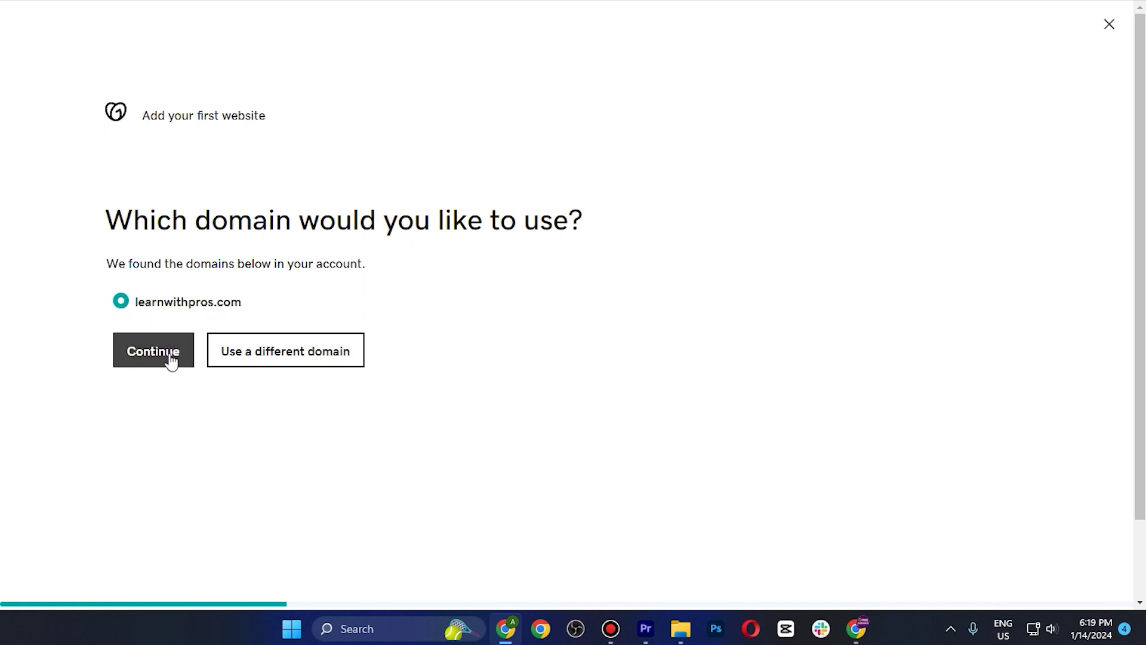
pyautogui.click(171, 361)
pyautogui.moveTo(110, 224); pyautogui.dragTo(404, 228)
# - Keep North America as the data center and decline WordPress setup
pyautogui.click(404, 228)
pyautogui.click(351, 310)
pyautogui.click(228, 305)
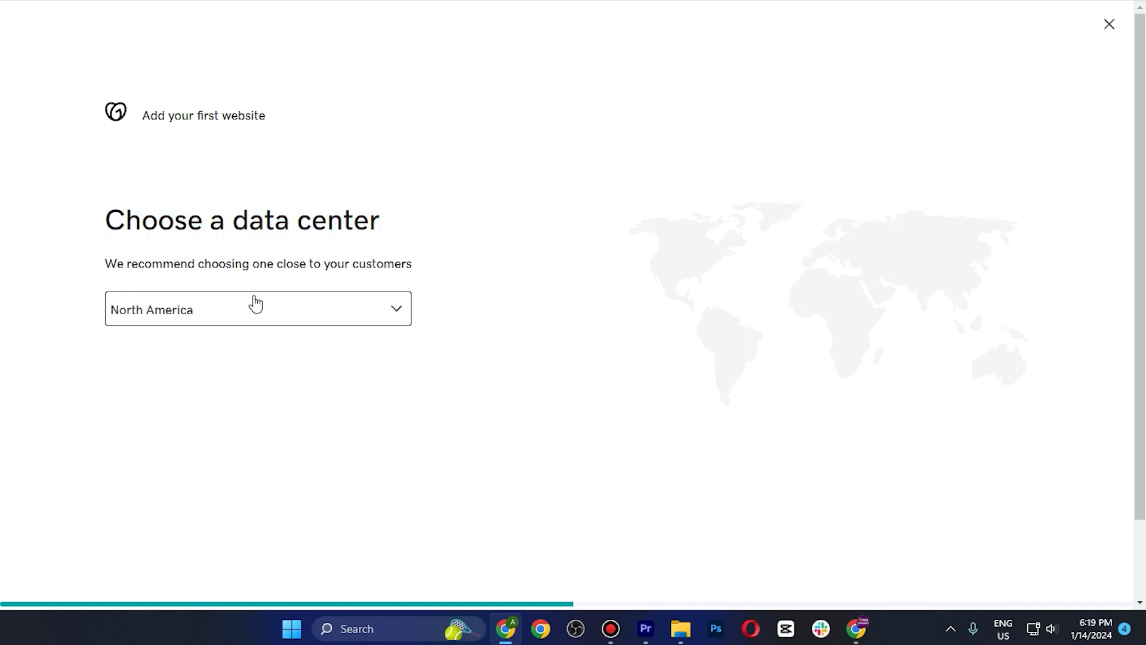
pyautogui.click(294, 324)
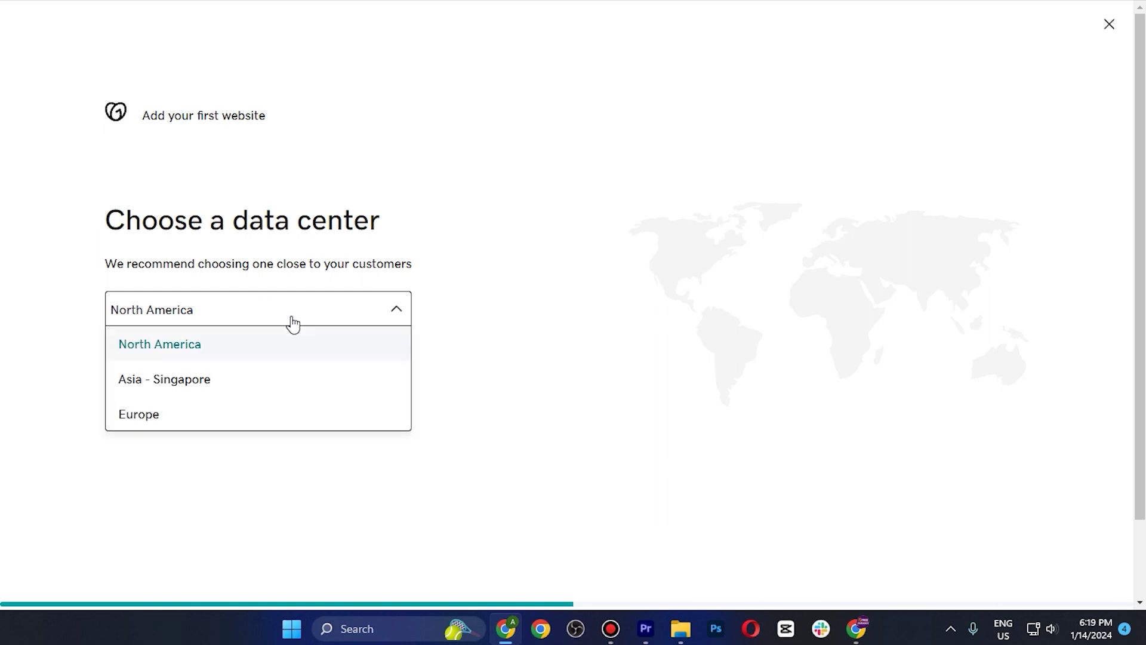
pyautogui.click(215, 346)
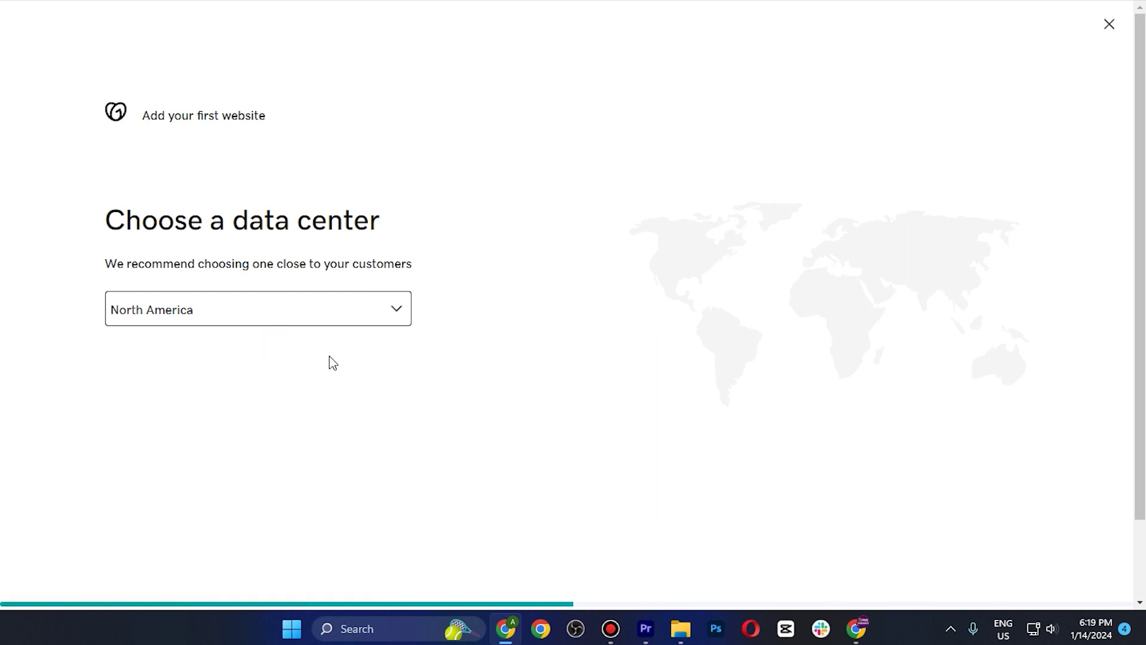
pyautogui.scroll(-2, 461, 343)
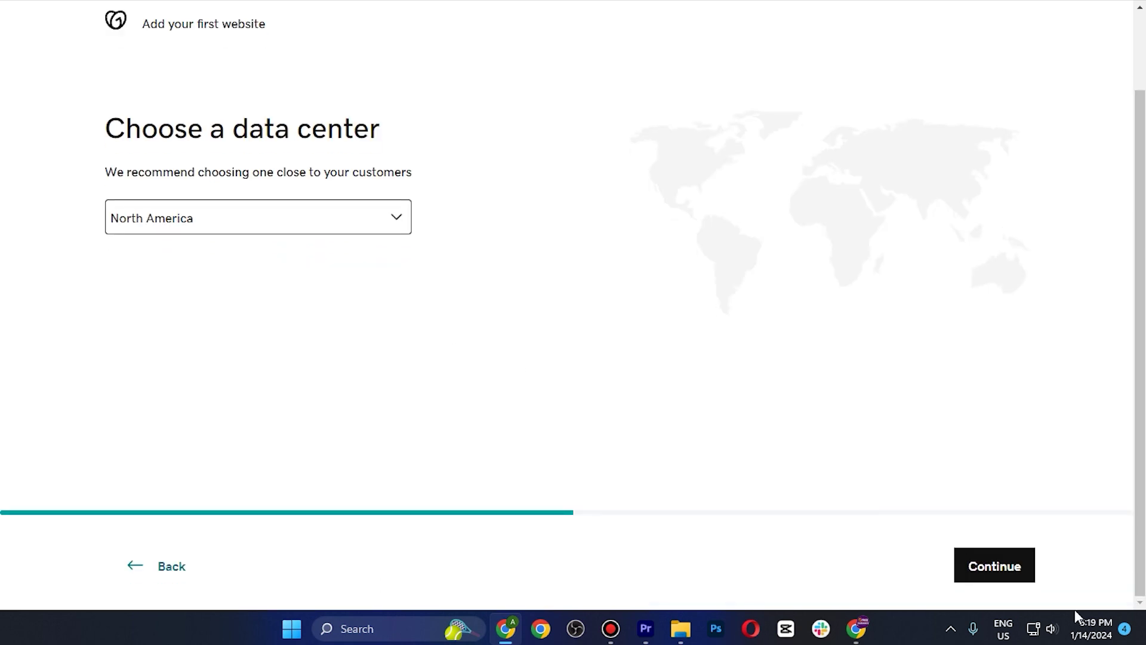
pyautogui.click(966, 566)
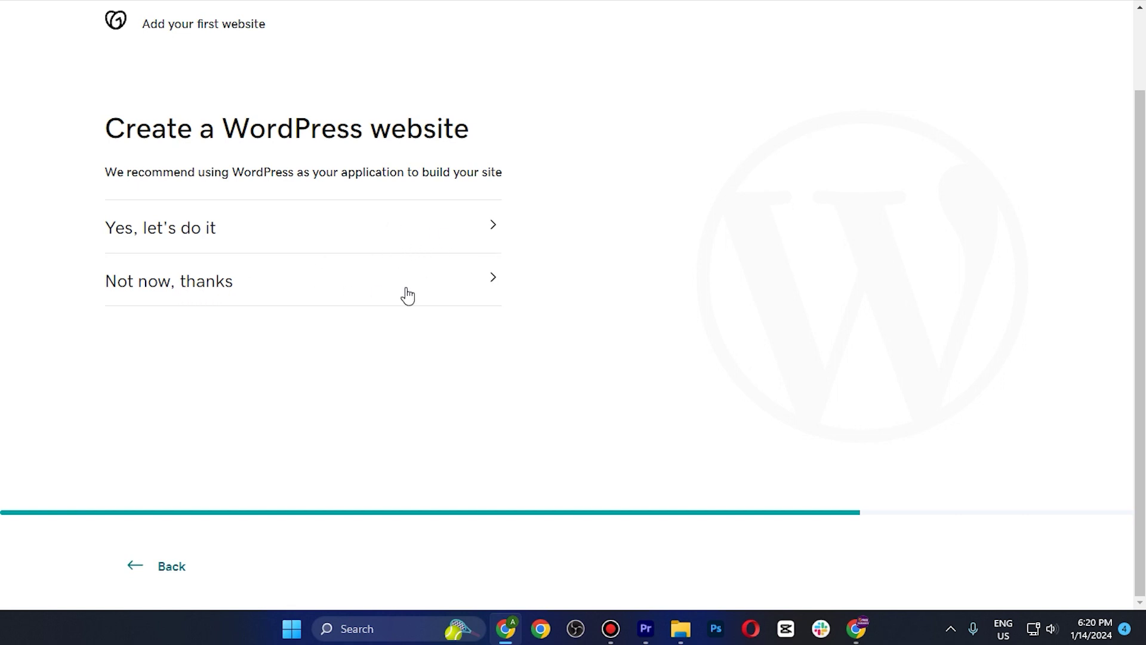
pyautogui.click(474, 285)
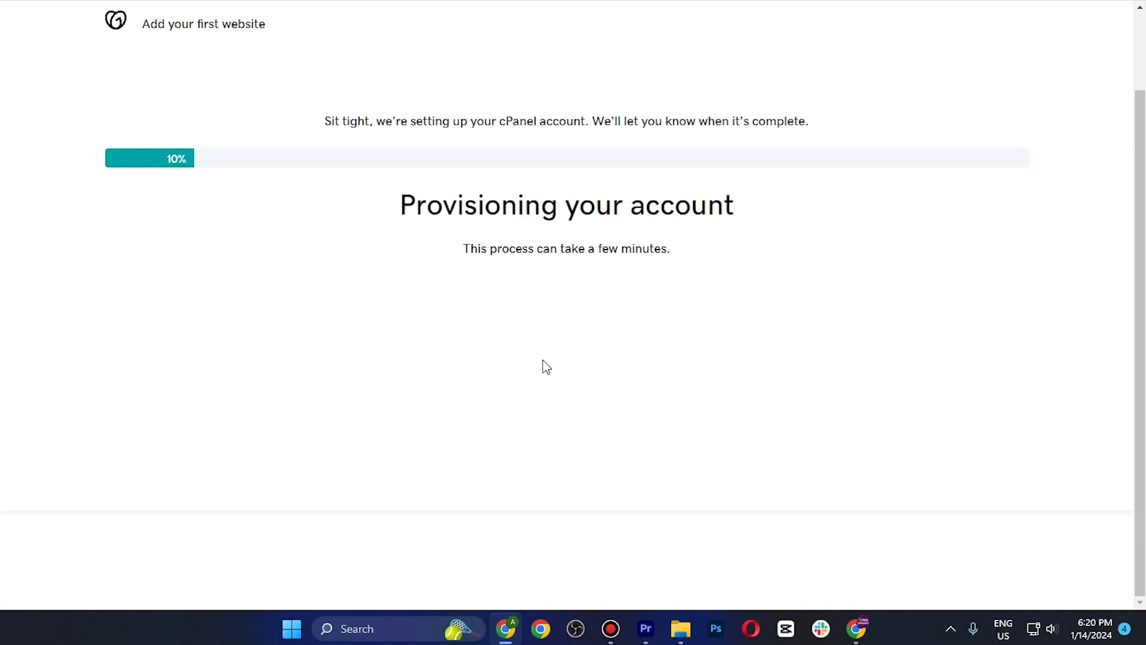
# - Wait for provisioning to finish and reach the learnwithpros.com hosting dashboard
pyautogui.moveTo(568, 249); pyautogui.dragTo(678, 289)
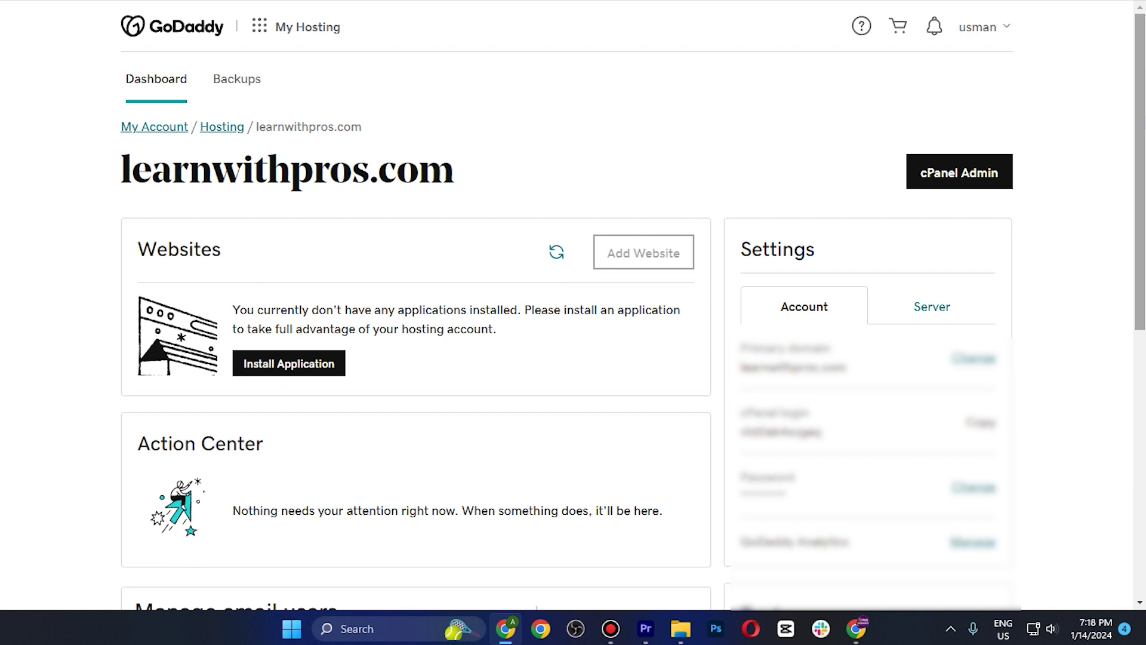
# - Open cPanel Admin and launch the WordPress installer under Web Applications
pyautogui.click(975, 179)
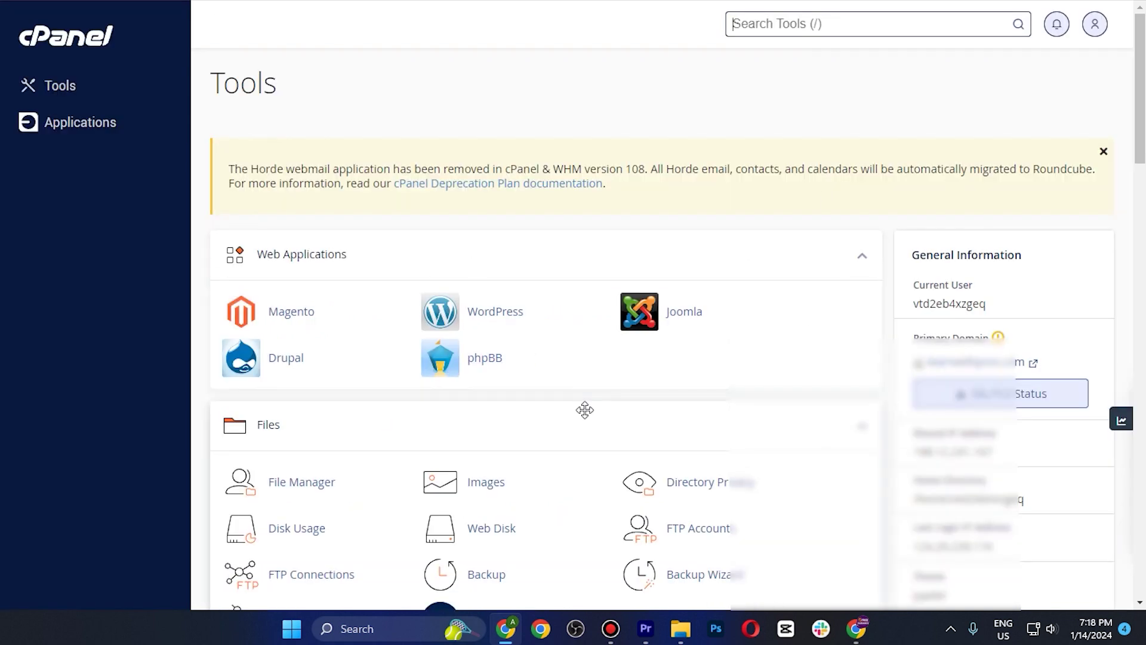
pyautogui.click(508, 322)
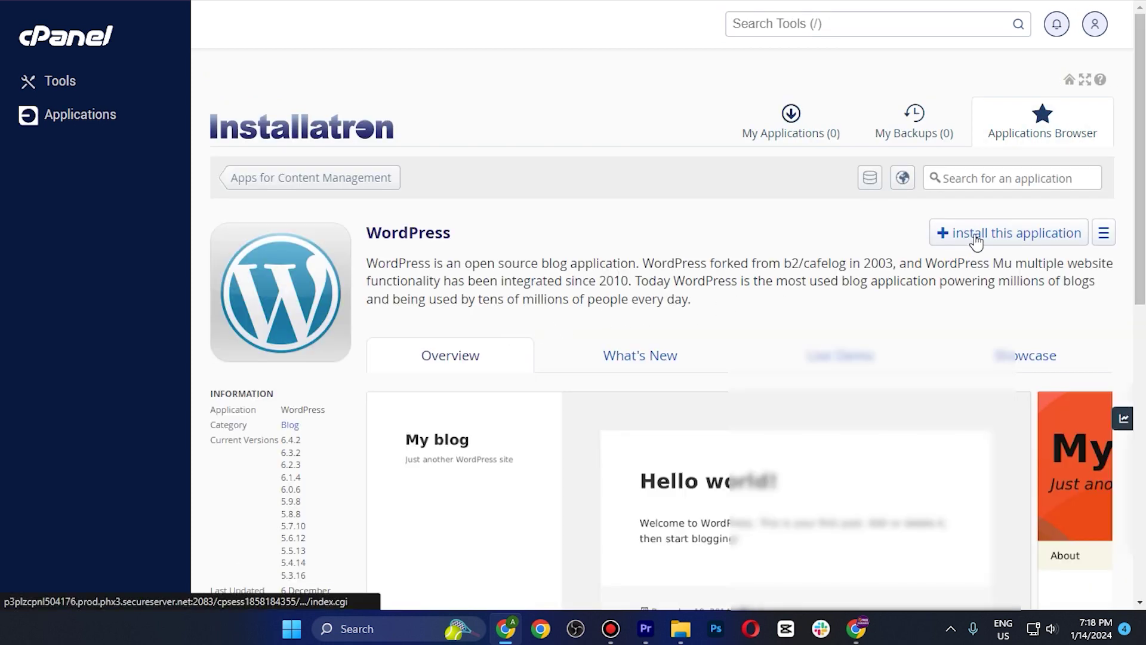
# - Install WordPress 6.4.2 as 'My blog' on learnwithpros.com through the Installatron wizard
pyautogui.click(1008, 236)
pyautogui.moveTo(531, 380); pyautogui.dragTo(594, 379)
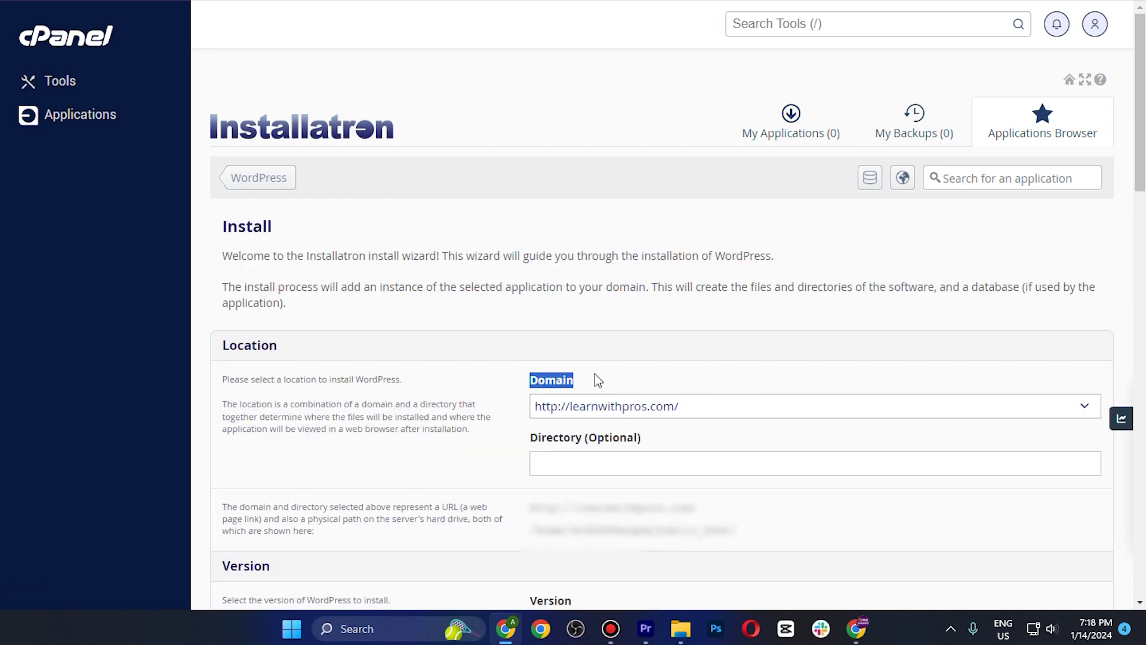
pyautogui.click(639, 379)
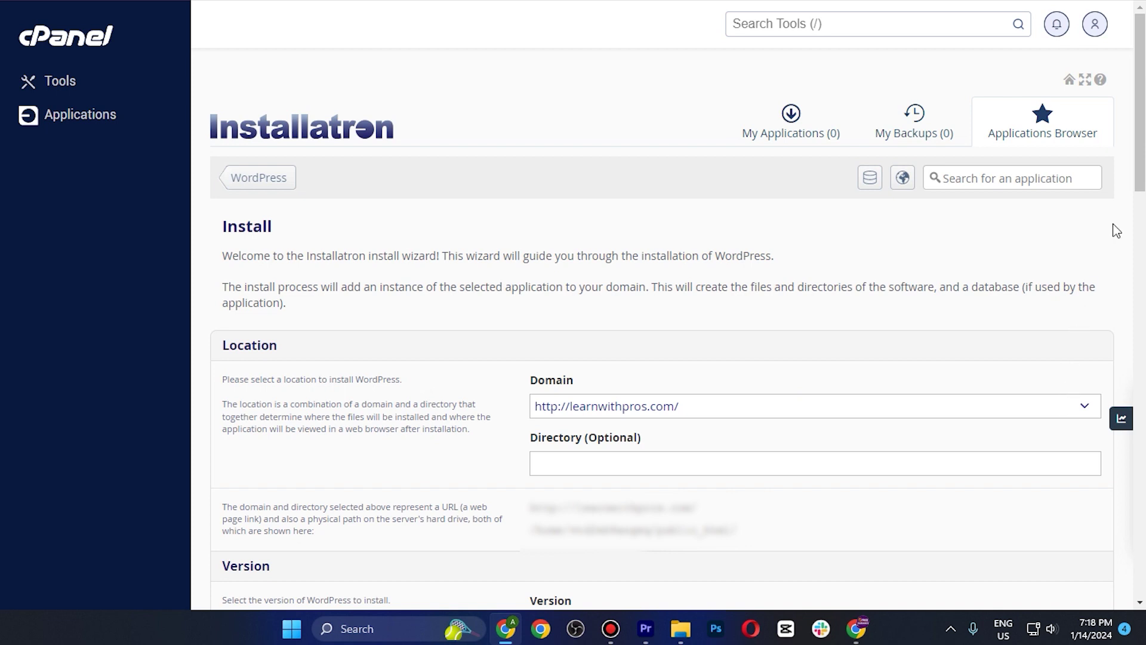
pyautogui.scroll(-8, 1115, 230)
pyautogui.scroll(-1, 1143, 267)
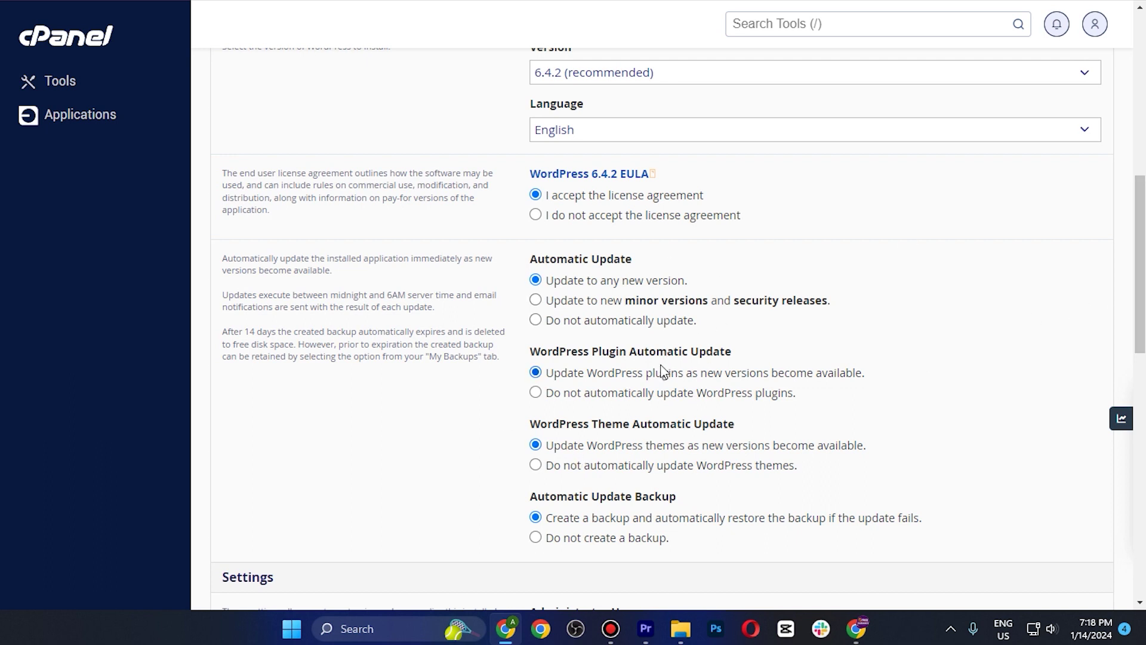
pyautogui.moveTo(1139, 262); pyautogui.dragTo(1140, 507)
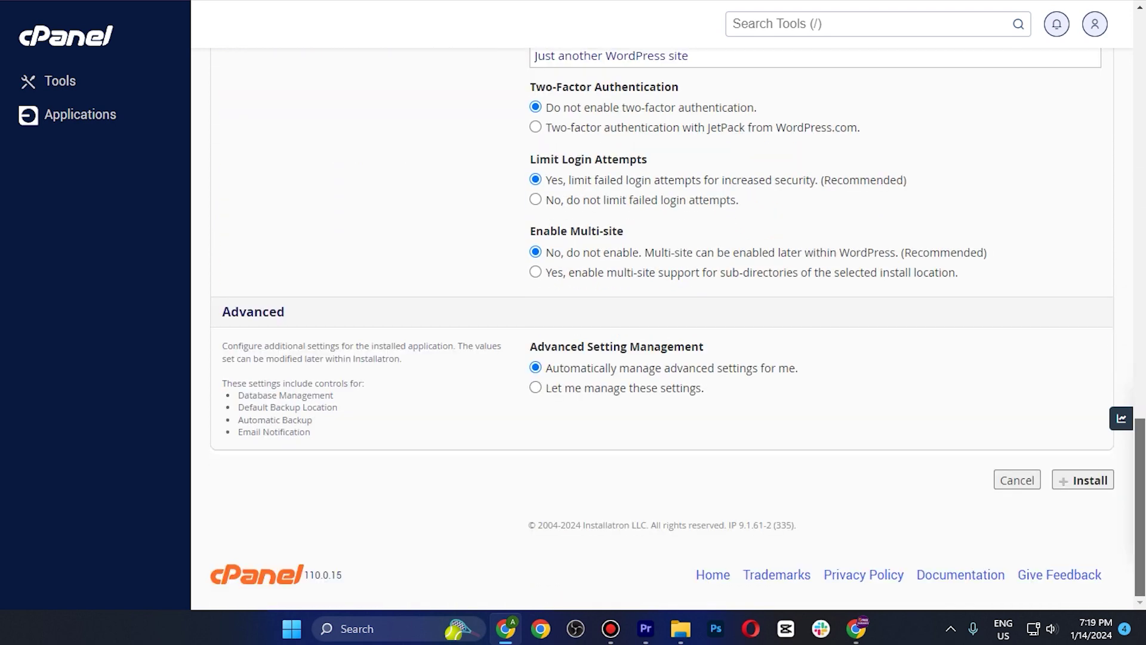
pyautogui.click(1101, 484)
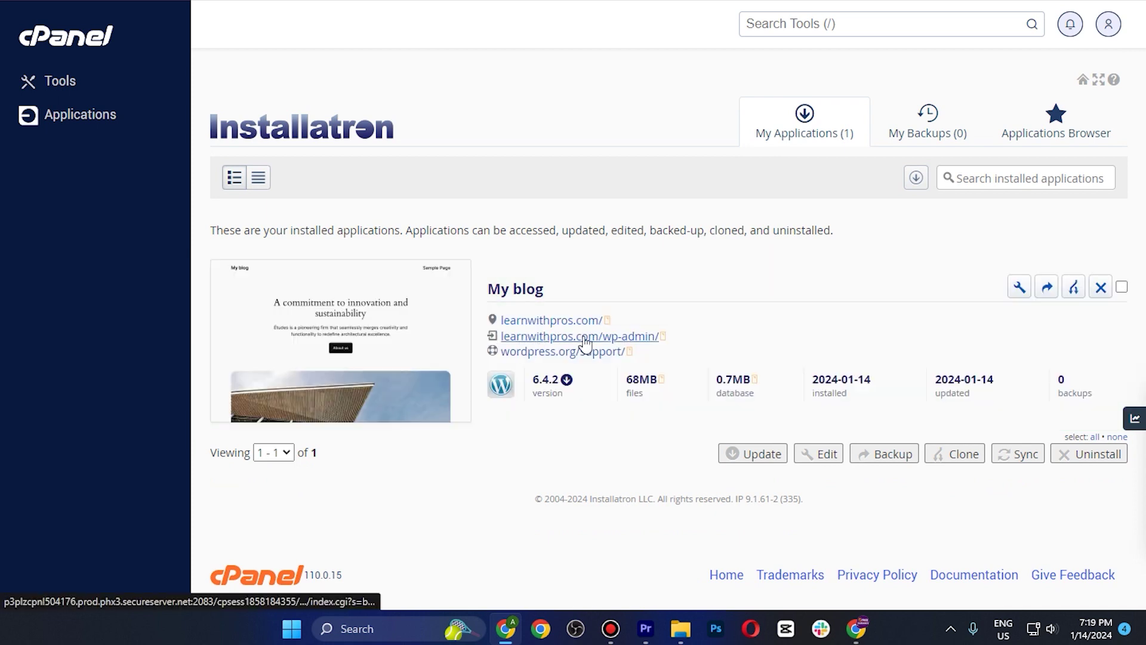
# - Open the learnwithpros.com WordPress admin and review its 'Not secure' connection details
pyautogui.click(596, 338)
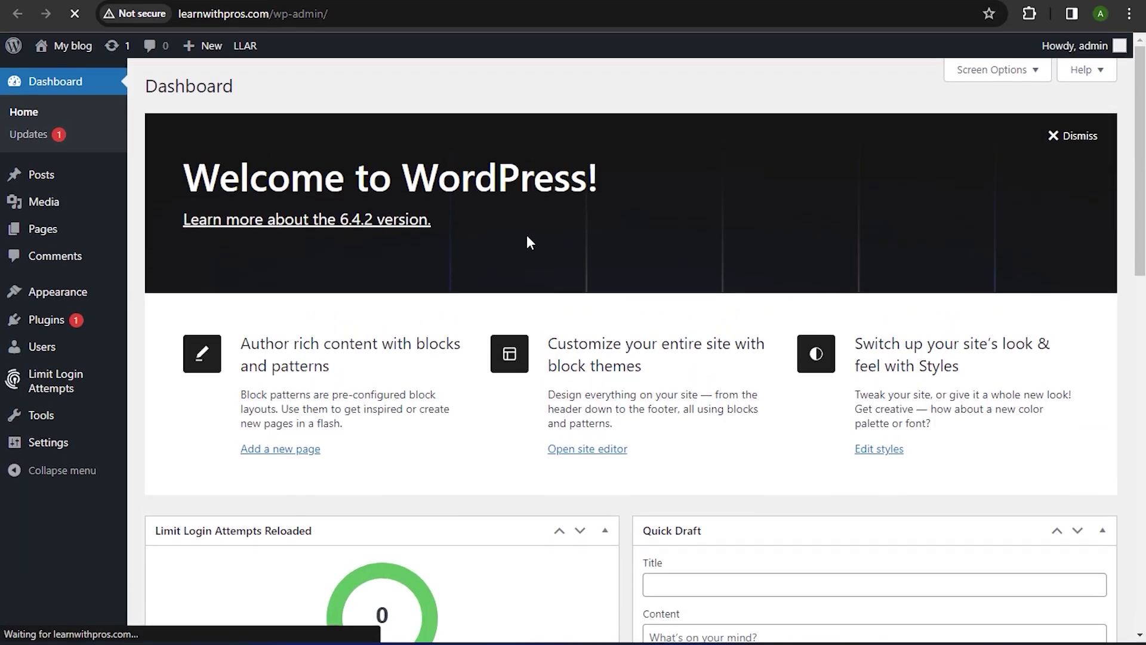
pyautogui.click(142, 14)
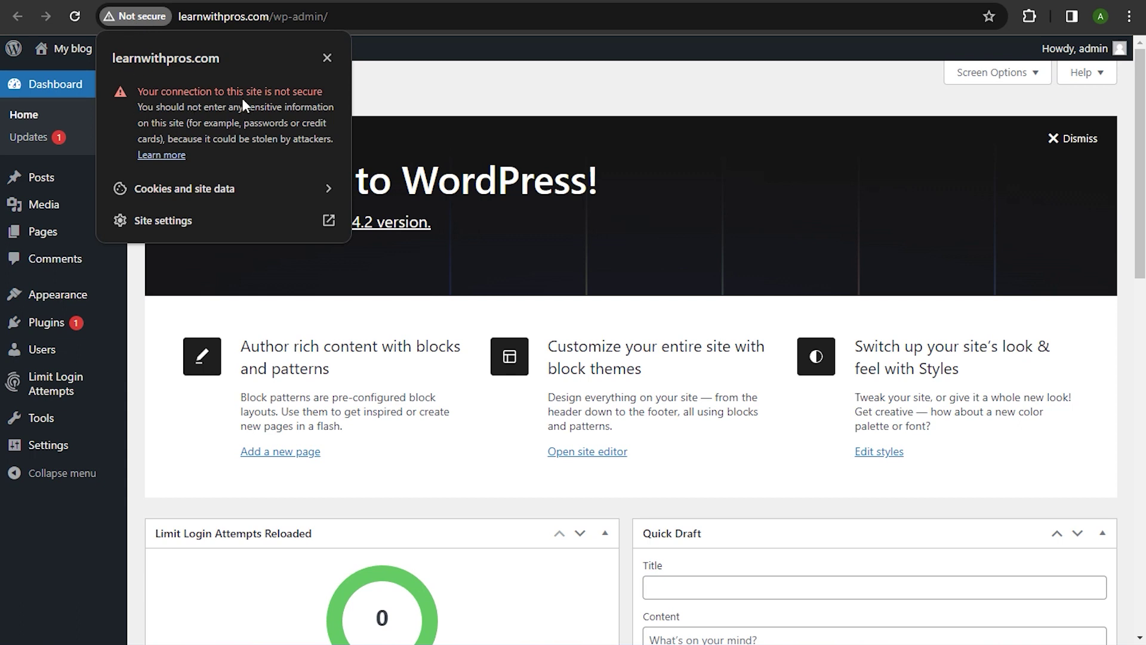
pyautogui.click(327, 58)
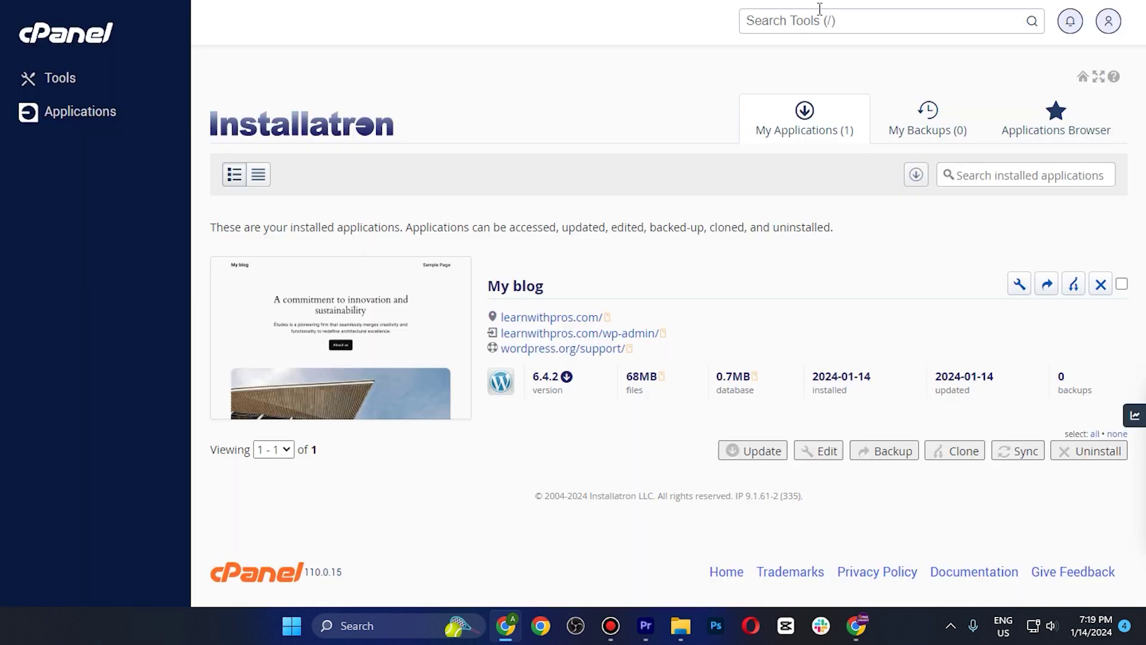
# - Find SSL/TLS via a cPanel tool search for 'ss' and go to Manage SSL sites
pyautogui.click(817, 18)
pyautogui.write('ss')
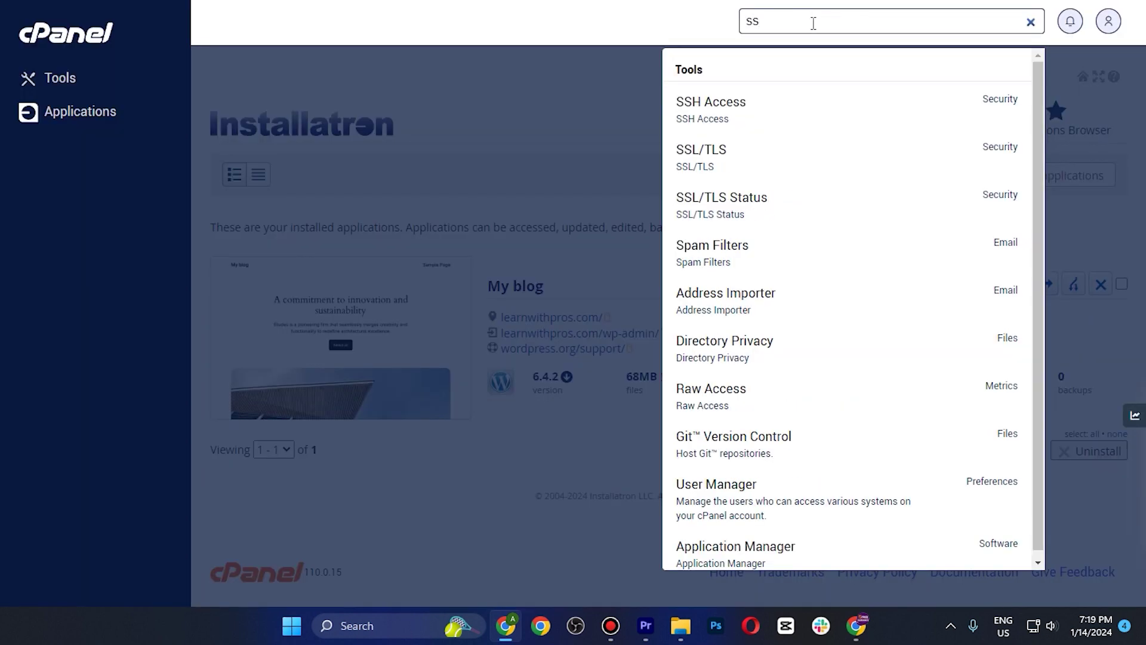
pyautogui.click(759, 167)
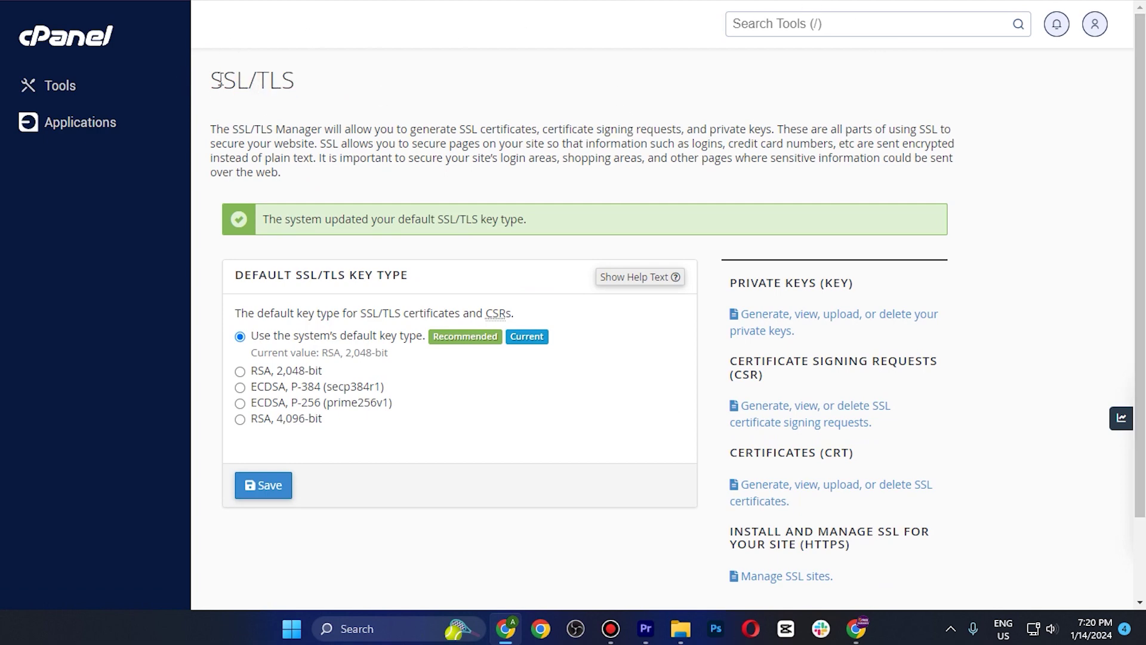
pyautogui.moveTo(220, 80); pyautogui.dragTo(294, 81)
pyautogui.click(294, 81)
pyautogui.scroll(-2, 800, 494)
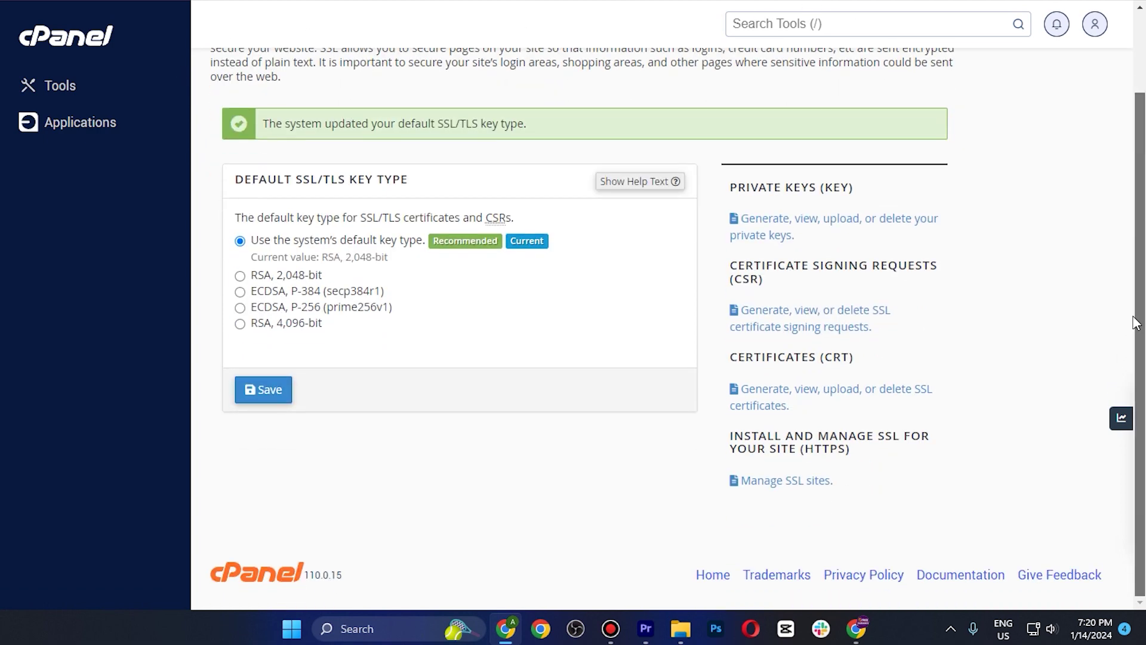
pyautogui.click(815, 487)
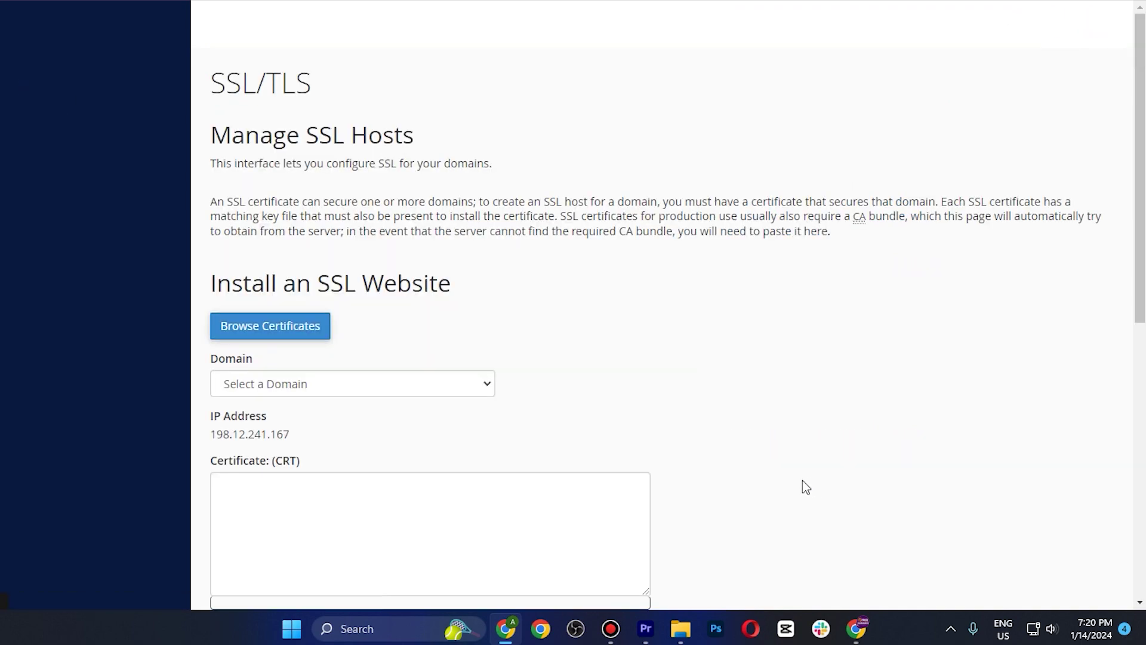
# - Select learnwithpros.com to autofill its certificate details and install the certificate
pyautogui.moveTo(1143, 168); pyautogui.dragTo(1142, 395)
pyautogui.click(413, 233)
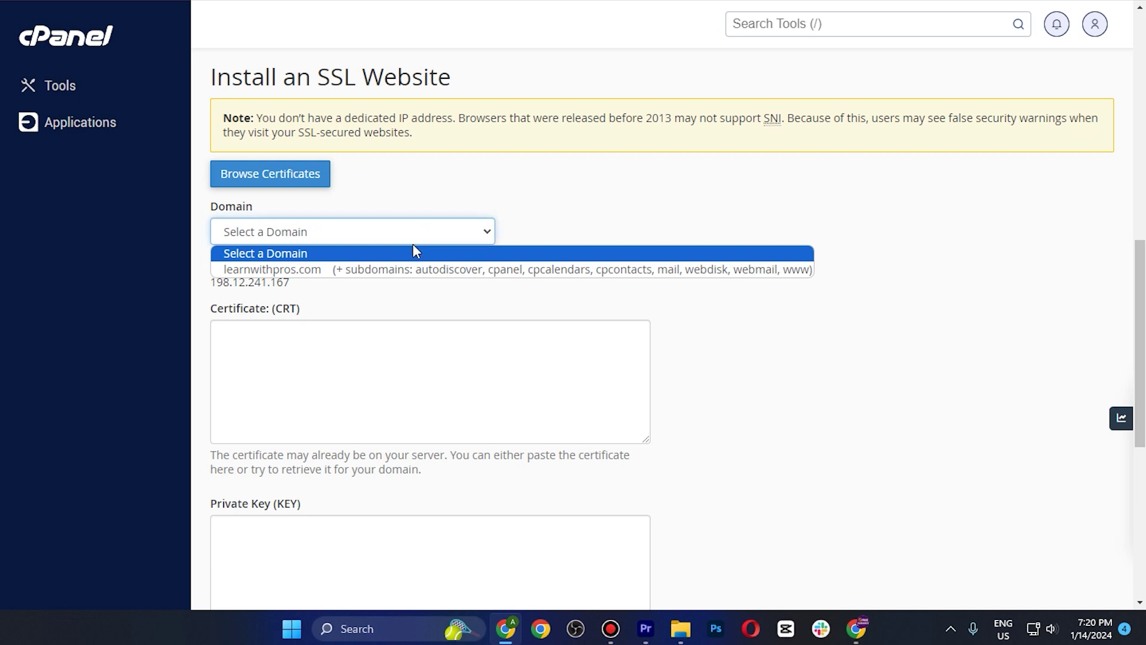
pyautogui.click(408, 270)
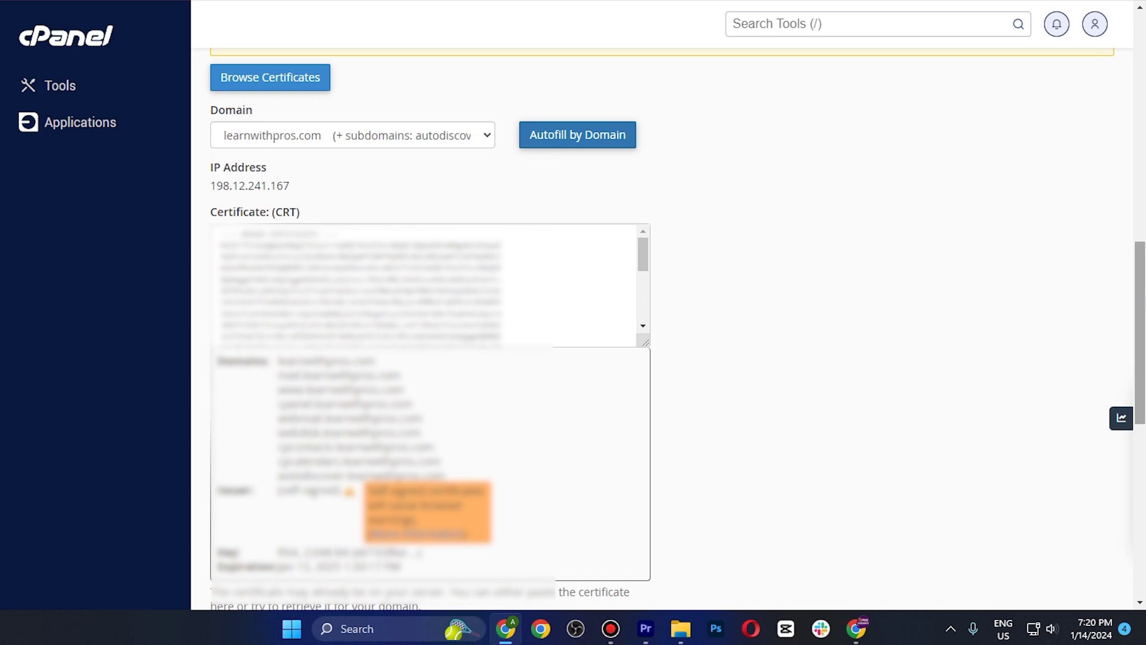
pyautogui.scroll(-10, 430, 358)
pyautogui.click(238, 479)
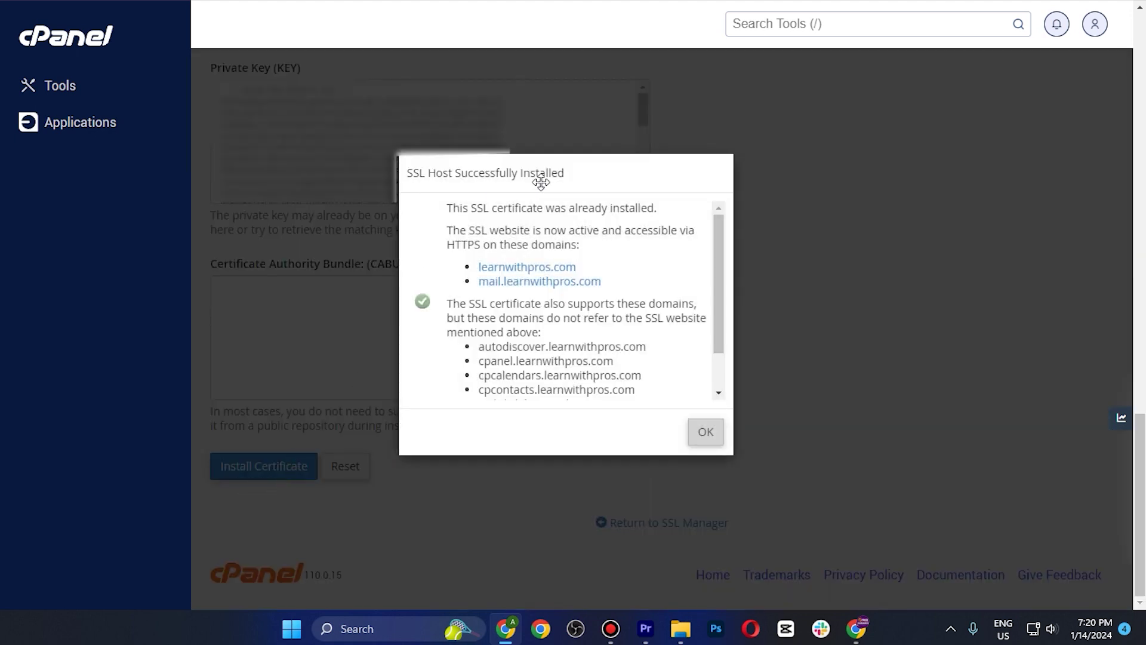
pyautogui.scroll(-1, 691, 302)
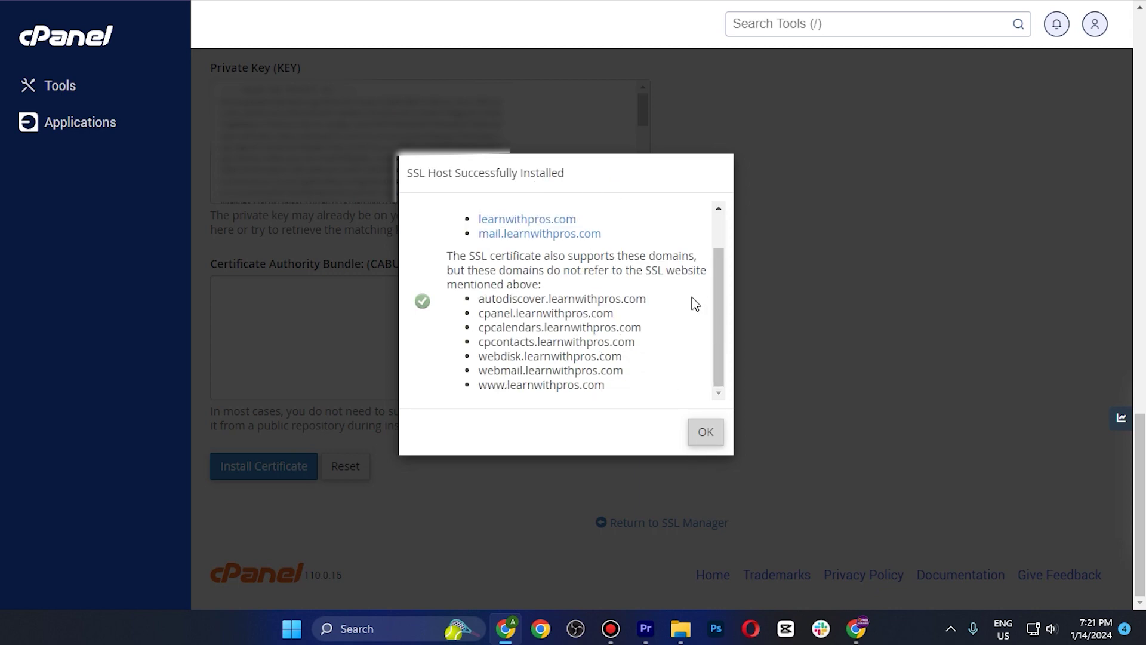
# - Dismiss the SSL installation success message to return to the WordPress dashboard
pyautogui.click(715, 433)
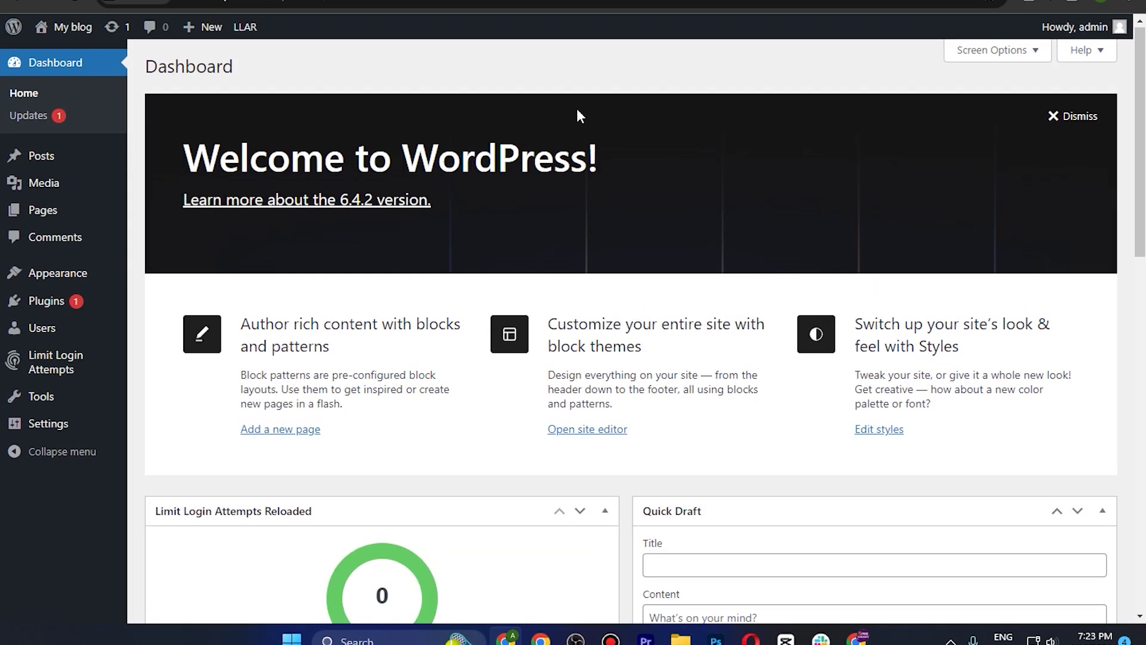